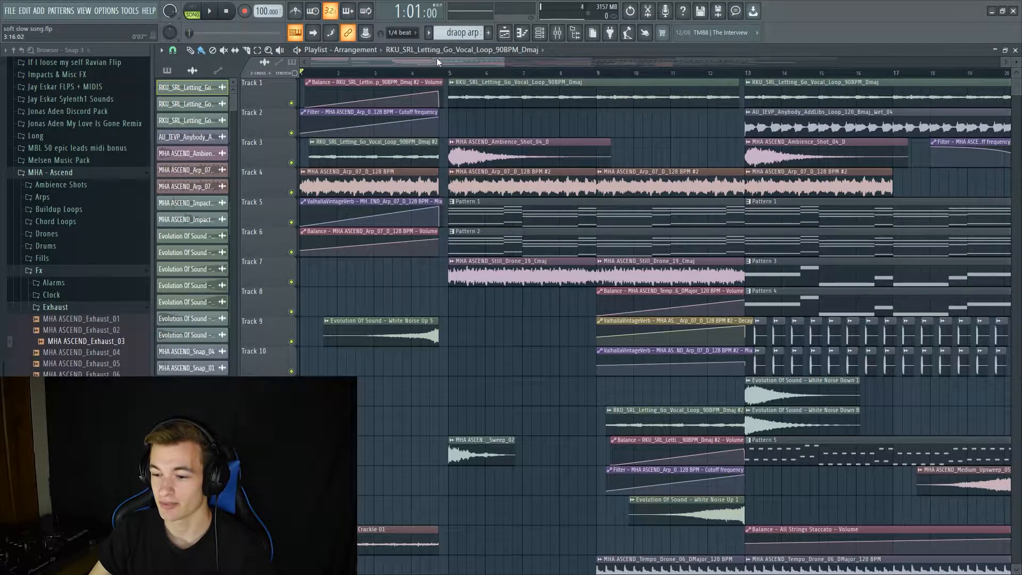
# Inspect the channel settings of the RKU_SRL_Letting_Go vocal loop clip starting at bar 5 on Track 1
pyautogui.hscroll(3, 447, 61)
pyautogui.doubleClick(453, 98)
pyautogui.moveTo(452, 156); pyautogui.dragTo(535, 138)
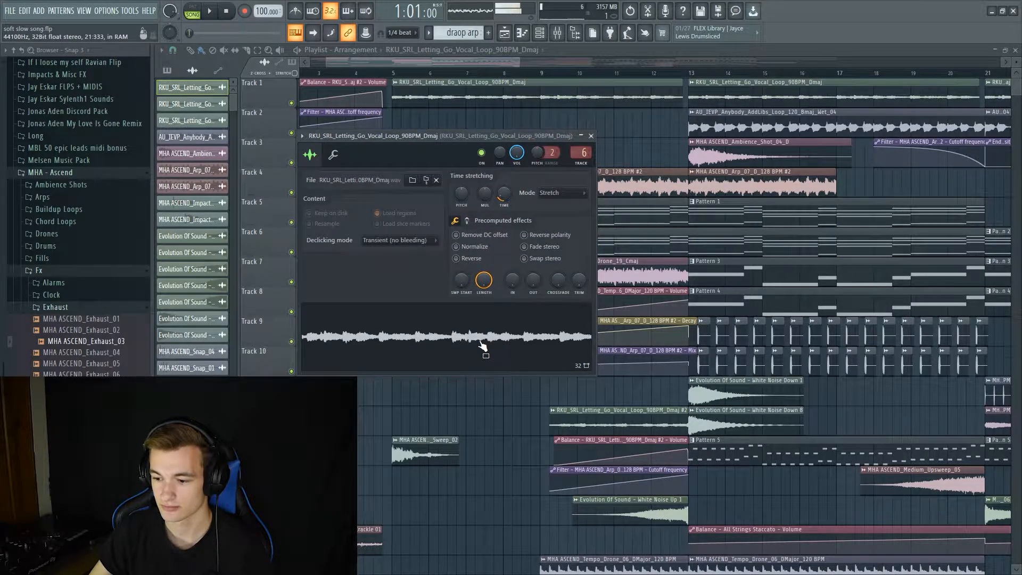
pyautogui.click(591, 136)
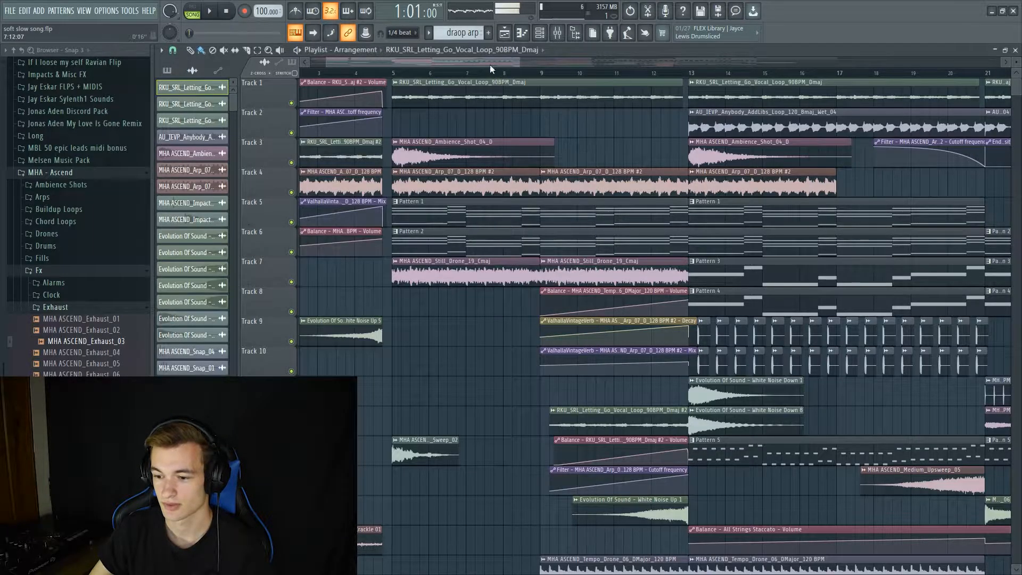
# Play back the intro from the start of the arrangement through bar 4
pyautogui.moveTo(490, 66); pyautogui.dragTo(452, 62)
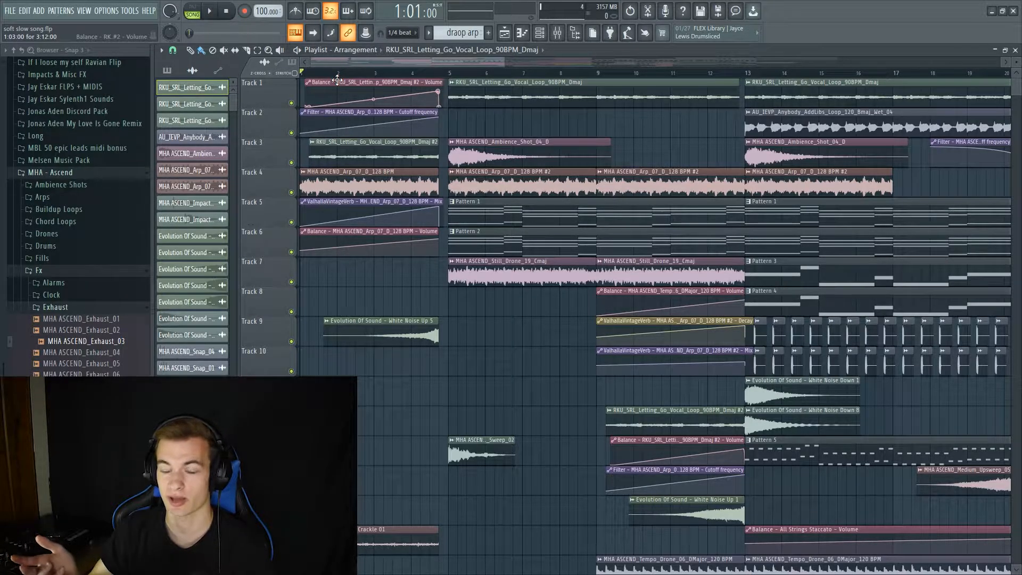
pyautogui.press('space')
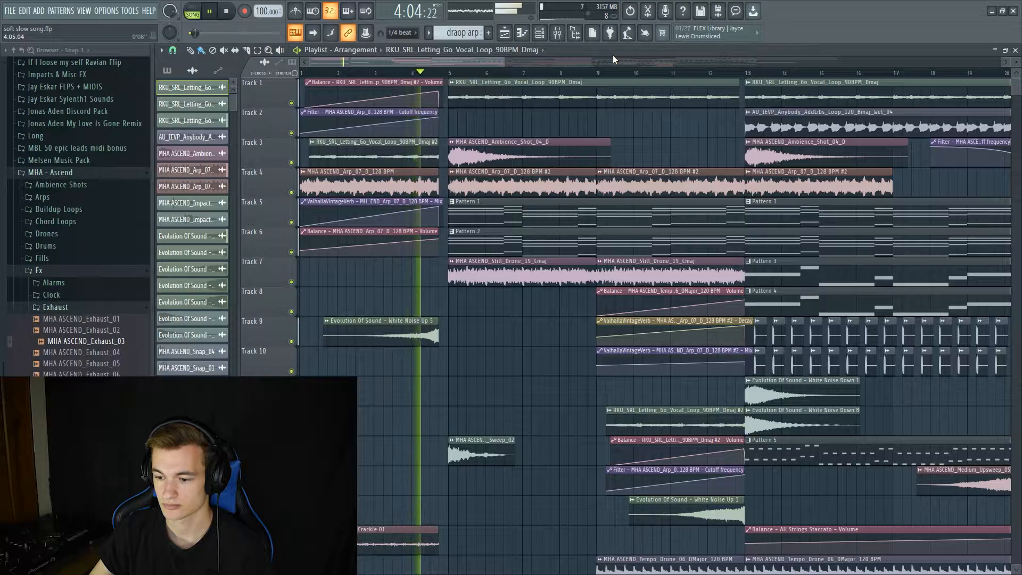
pyautogui.press('space')
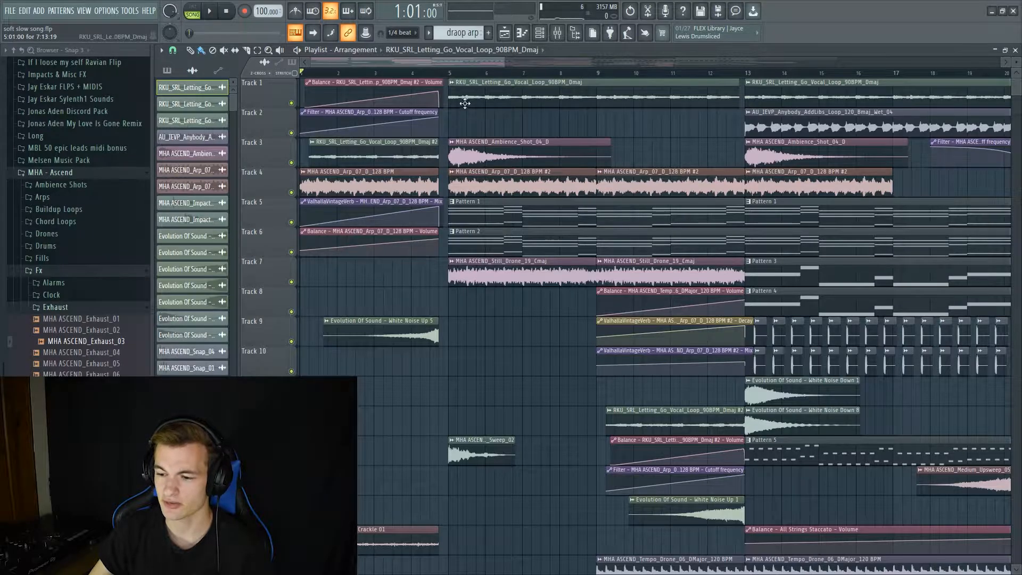
# Inspect the Reverse setting of the intro vocal clip on Track 3 and the clip options of the bar 5 vocal loop on Track 1
pyautogui.doubleClick(374, 154)
pyautogui.moveTo(497, 187); pyautogui.dragTo(508, 172)
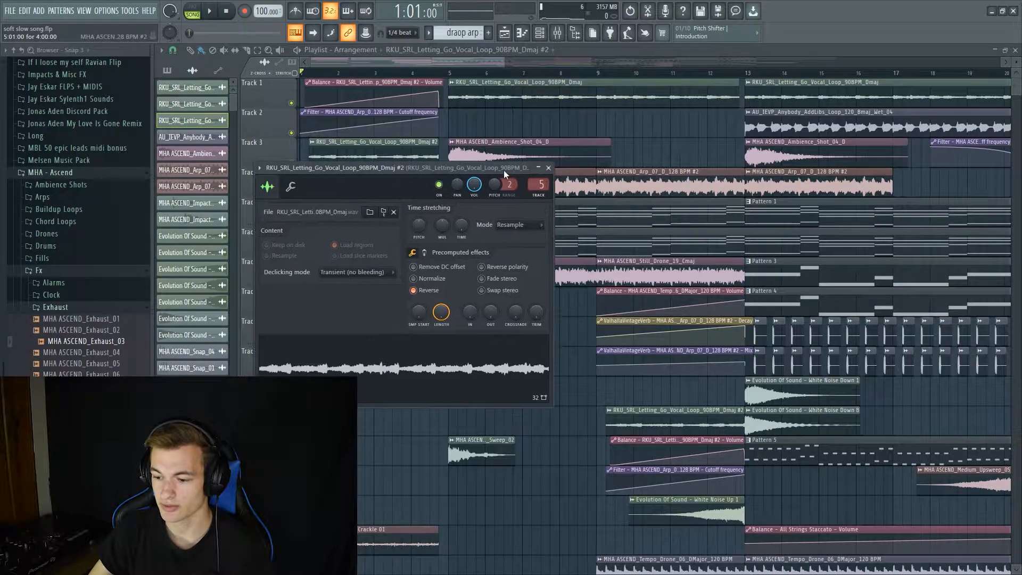
pyautogui.click(548, 168)
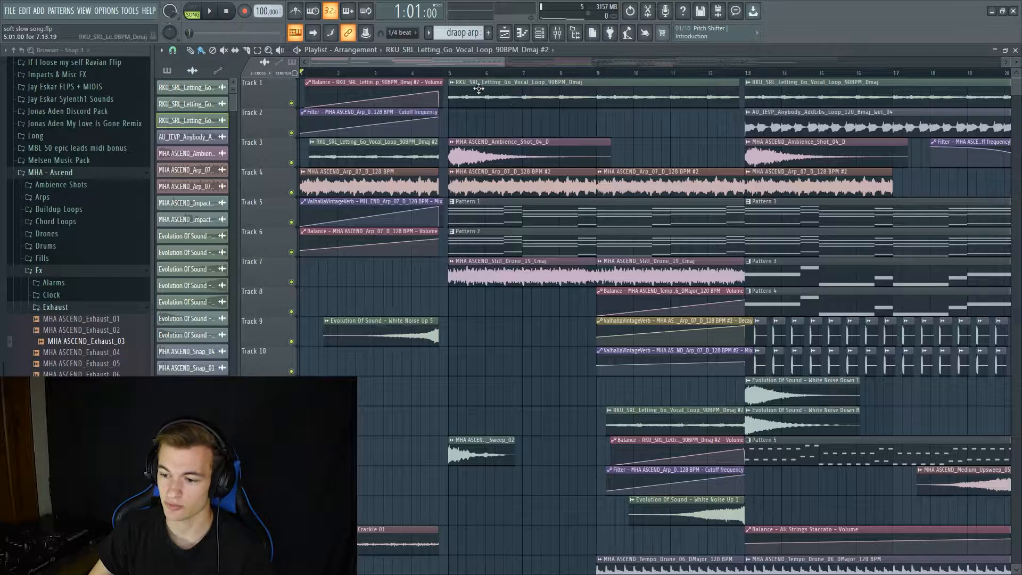
pyautogui.doubleClick(418, 155)
pyautogui.click(414, 291)
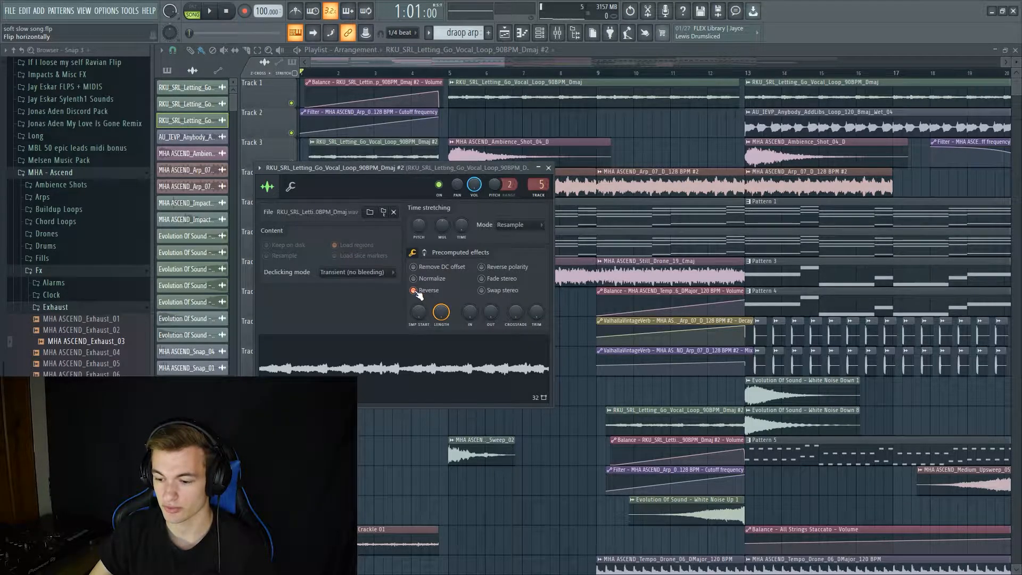
pyautogui.click(548, 168)
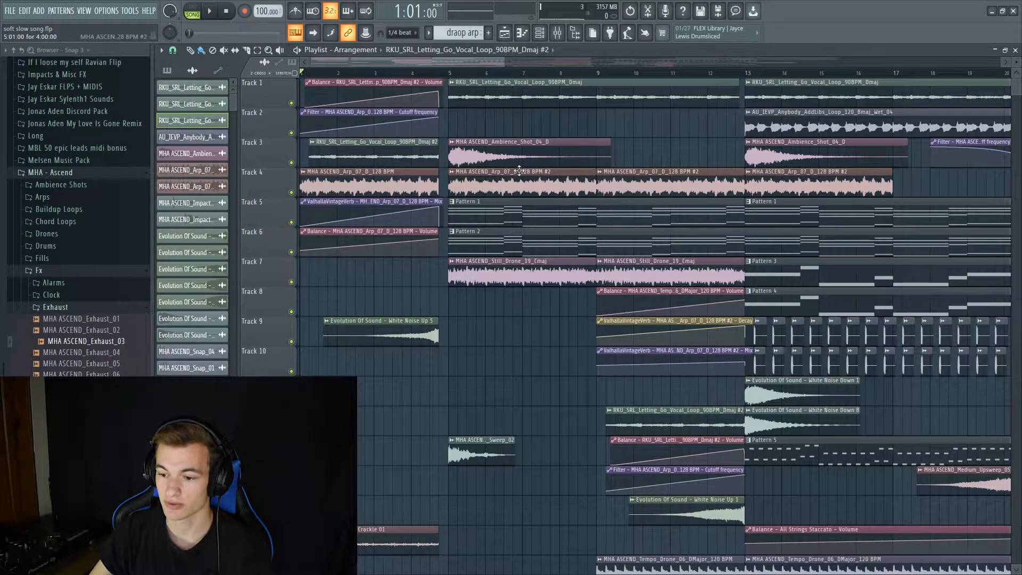
pyautogui.click(452, 83)
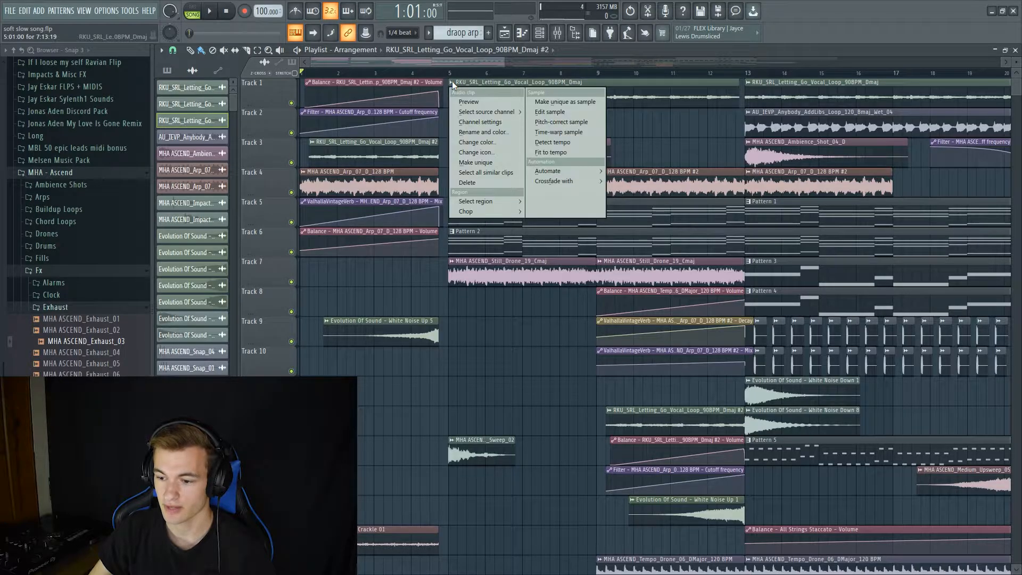
pyautogui.click(407, 62)
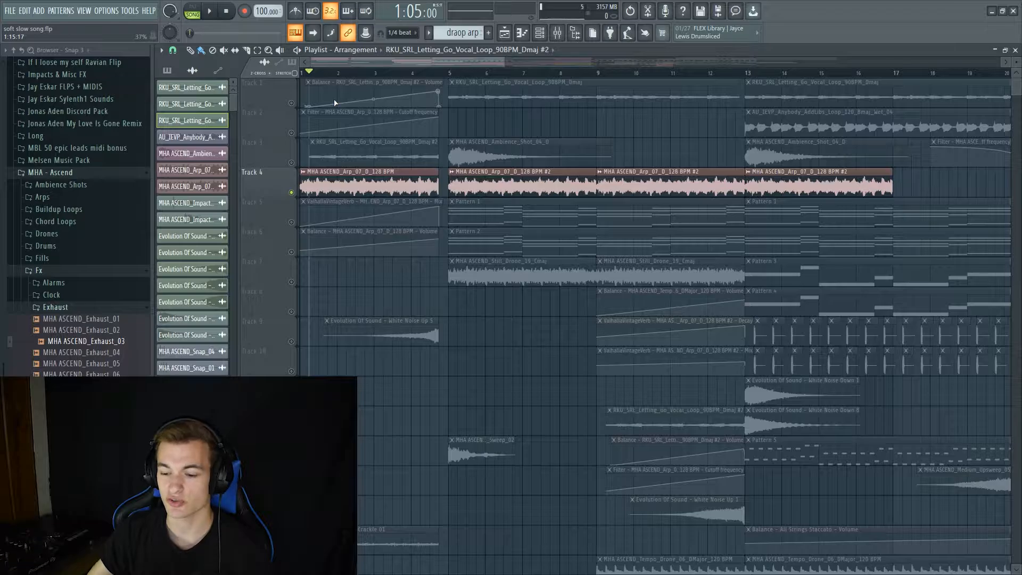
# Enable Track 5, Track 6 and Track 2 alongside the soloed arp on Track 4
pyautogui.click(291, 222)
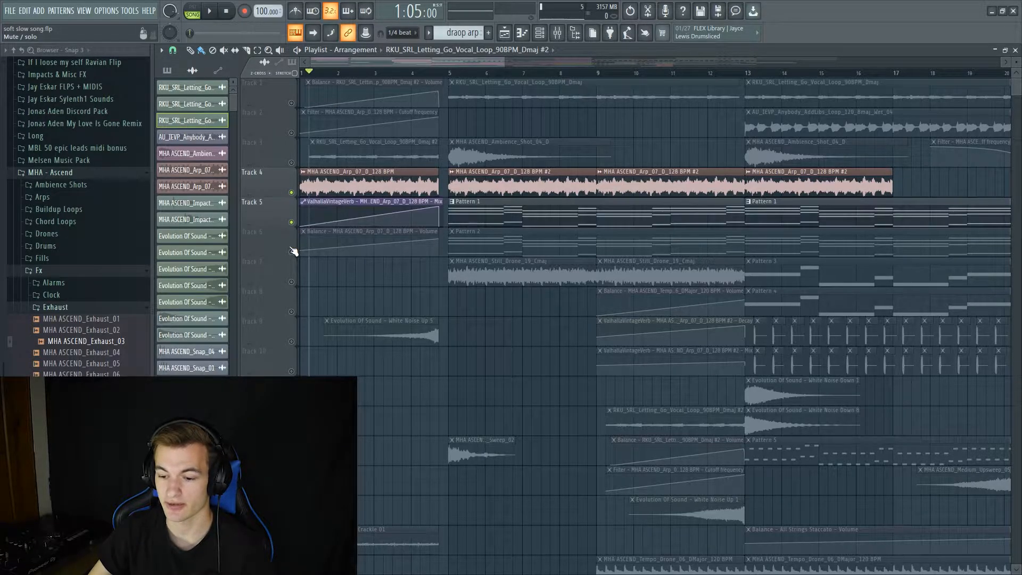
pyautogui.click(291, 252)
pyautogui.click(291, 132)
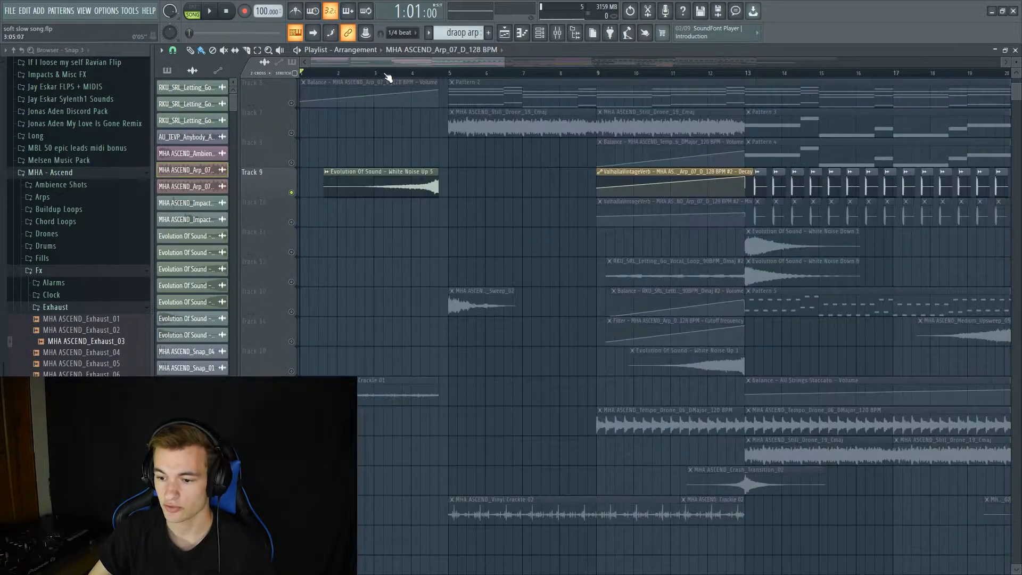
# Audition the White Noise Up riser on Track 9 from bar 3, and the Vinyl Crackle 01 clip on soloed Track 16 from bar 1
pyautogui.click(383, 73)
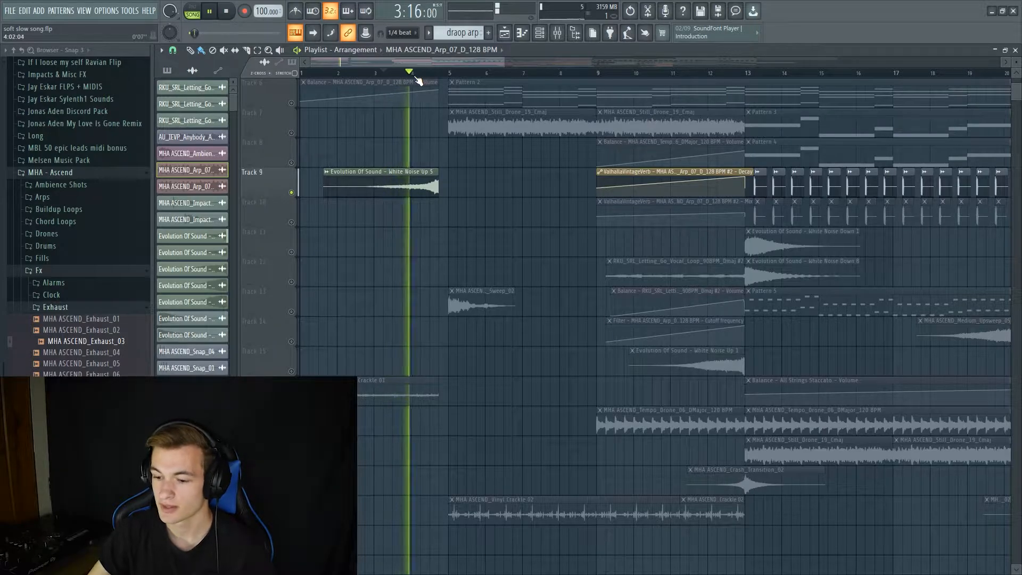
pyautogui.press('space')
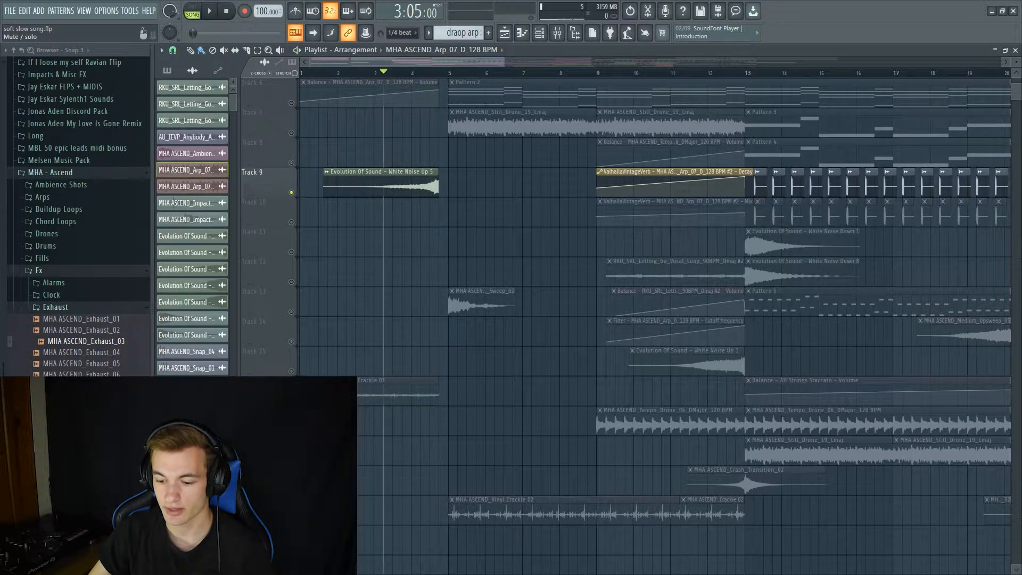
pyautogui.rightClick(291, 400)
pyautogui.scroll(-3, 361, 304)
pyautogui.click(342, 73)
pyautogui.moveTo(342, 72); pyautogui.dragTo(253, 72)
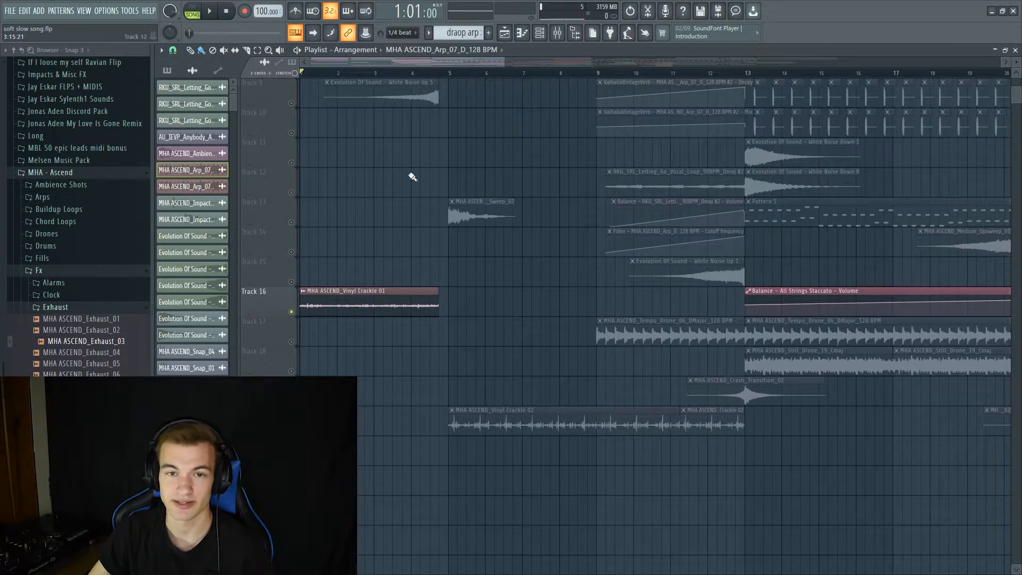
pyautogui.press('space')
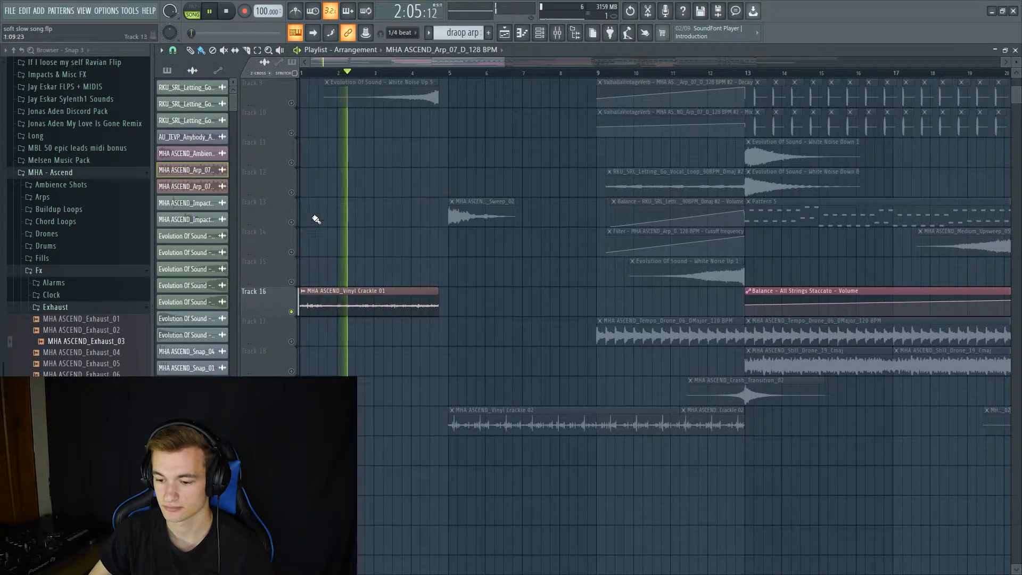
# Solo Track 1 and play the vocal loop from bar 5
pyautogui.moveTo(456, 62); pyautogui.dragTo(472, 62)
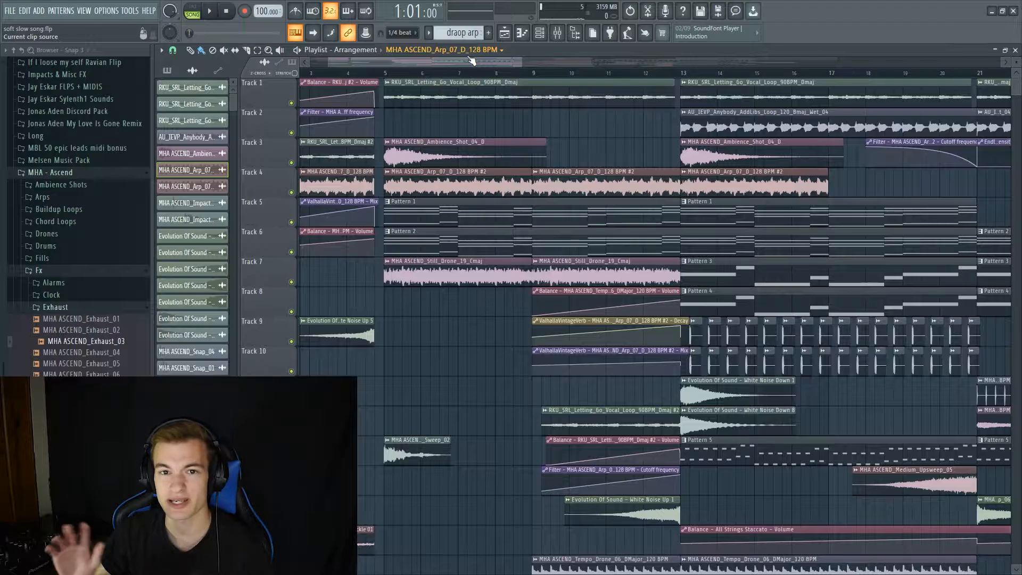
pyautogui.click(385, 73)
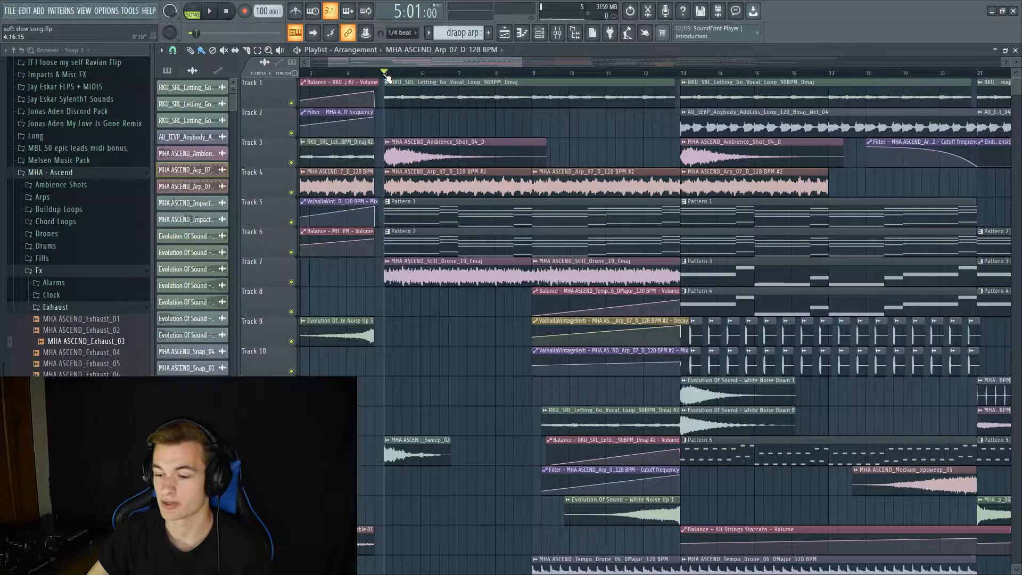
pyautogui.keyDown('ctrl'); pyautogui.click(291, 103); pyautogui.keyUp('ctrl')
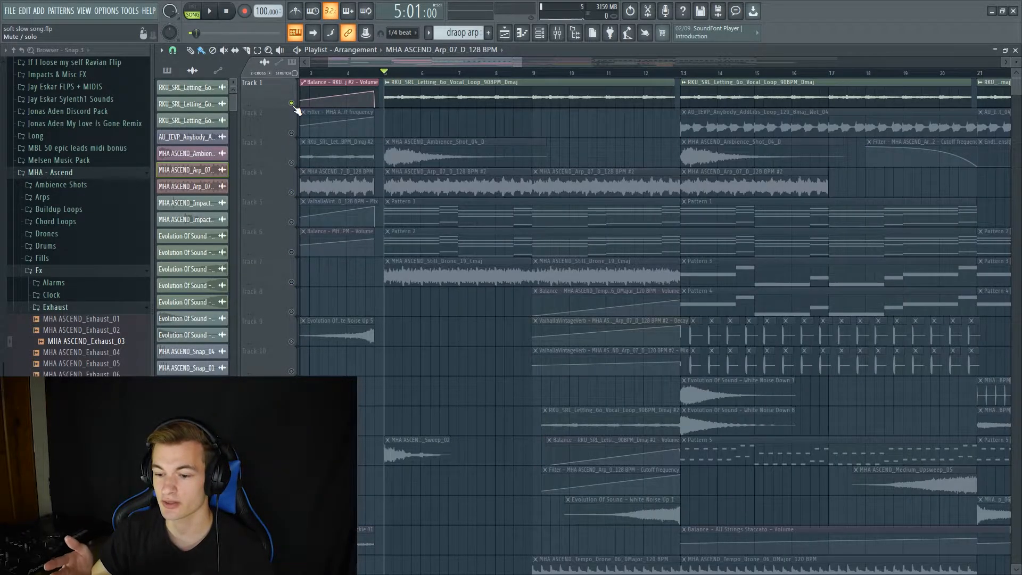
pyautogui.press('space')
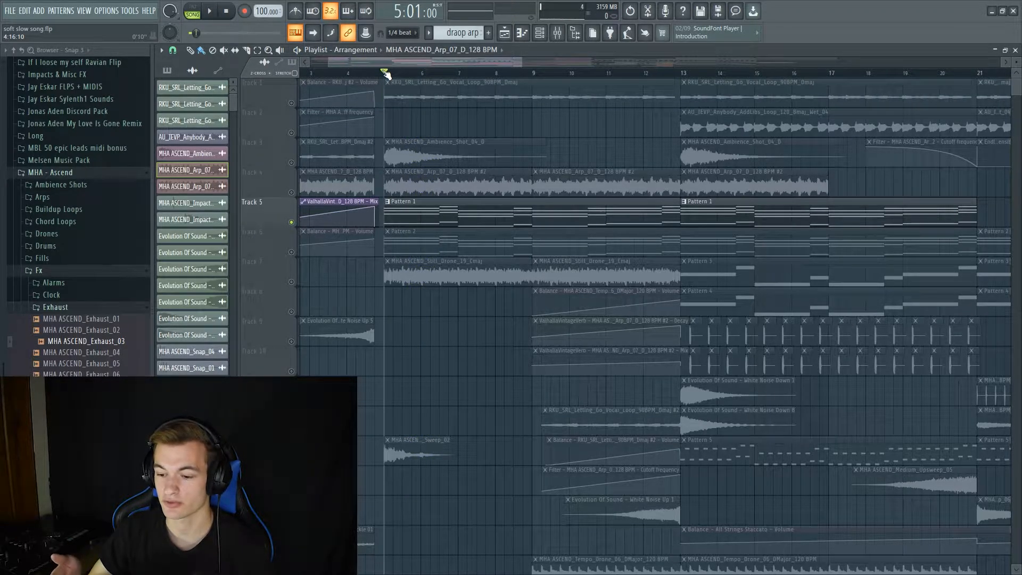
# Play Pattern 1 on soloed Track 5 from bar 5 and inspect its Stage Grand lite channel in the channel rack
pyautogui.press('space')
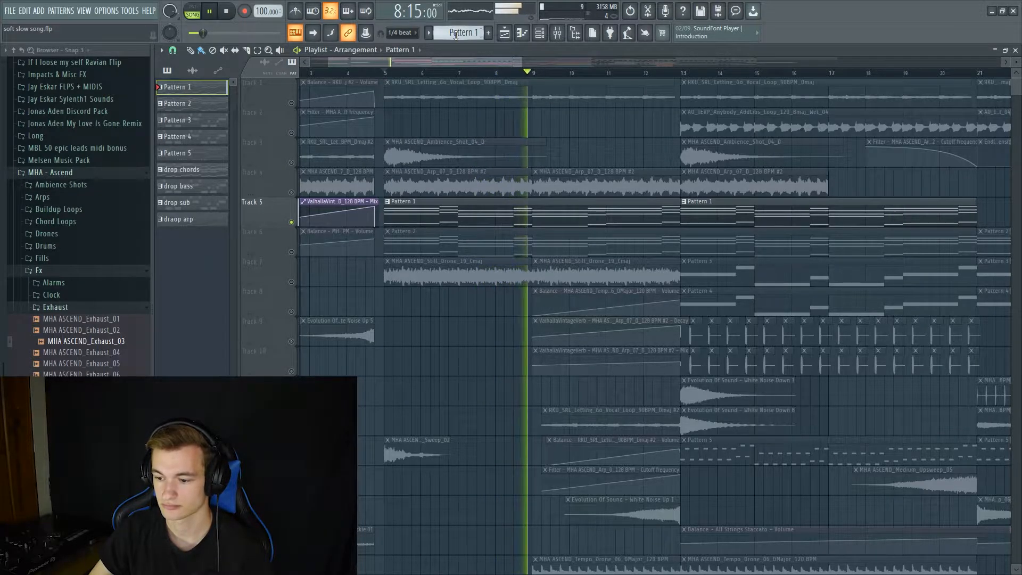
pyautogui.press('space')
pyautogui.press('F6')
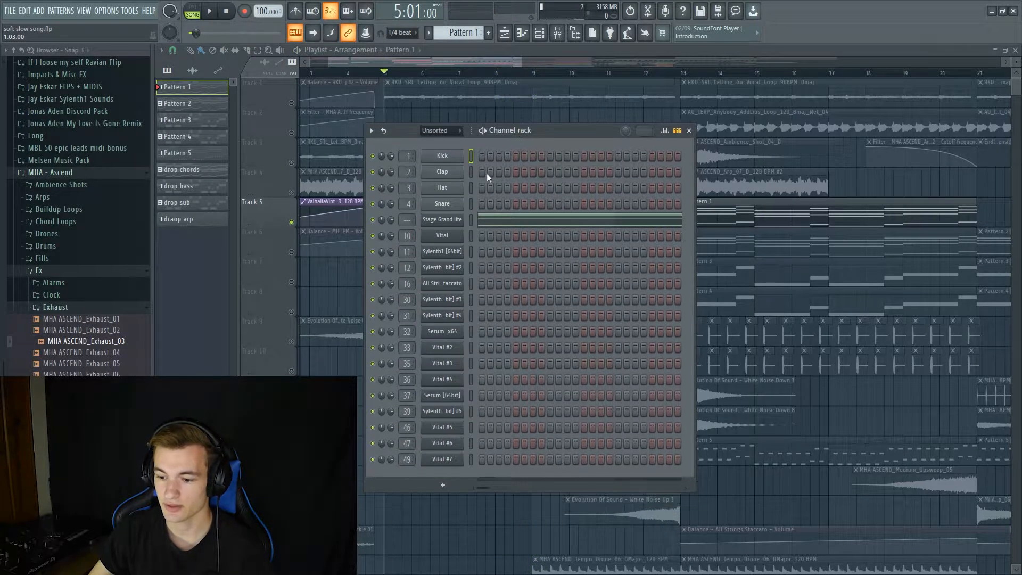
pyautogui.click(452, 224)
pyautogui.moveTo(563, 142); pyautogui.dragTo(542, 116)
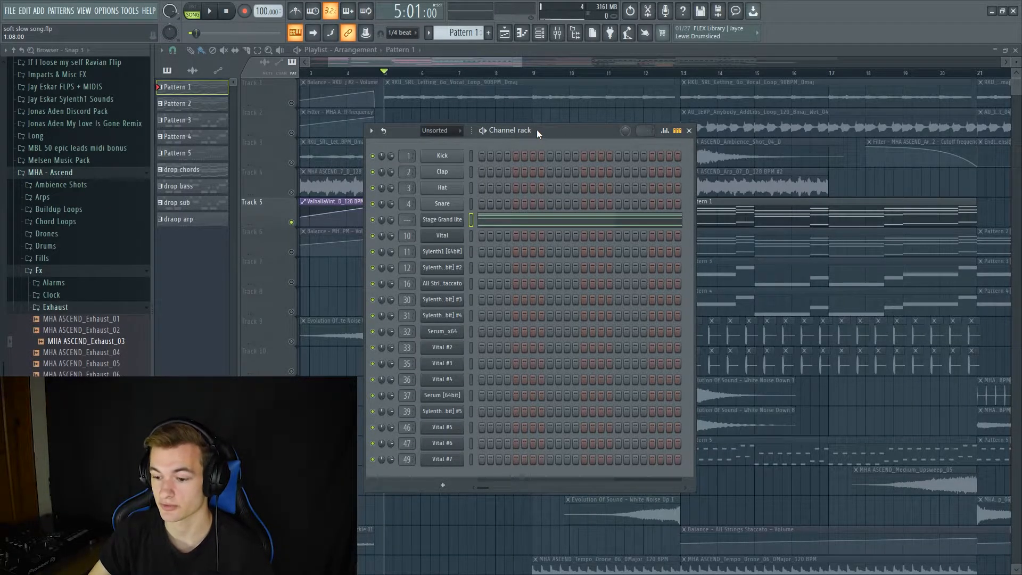
pyautogui.press('F6')
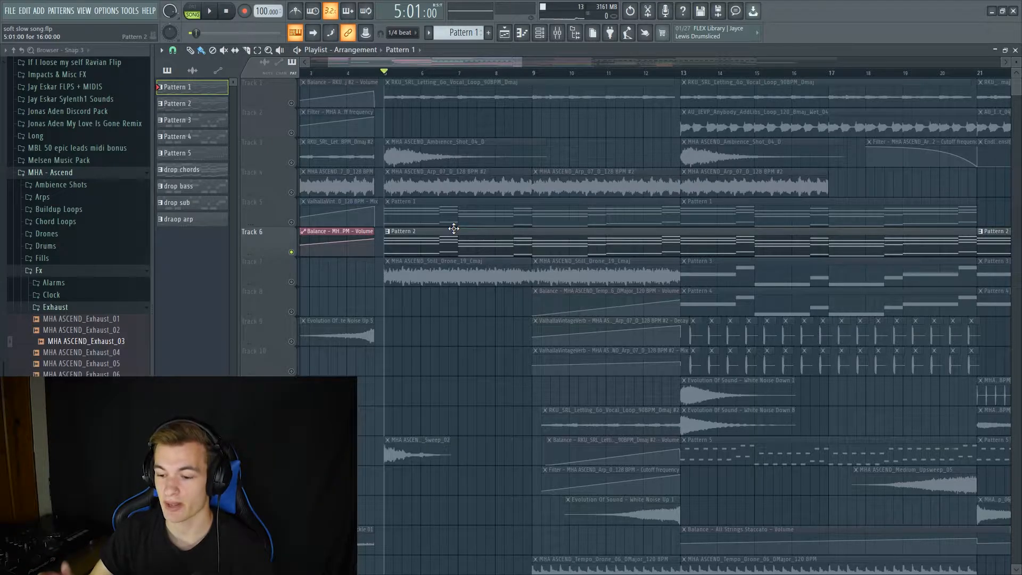
# Audition and open Pattern 2 from soloed Track 6, and play the Still_Drone_19 clips on soloed Track 7
pyautogui.press('space')
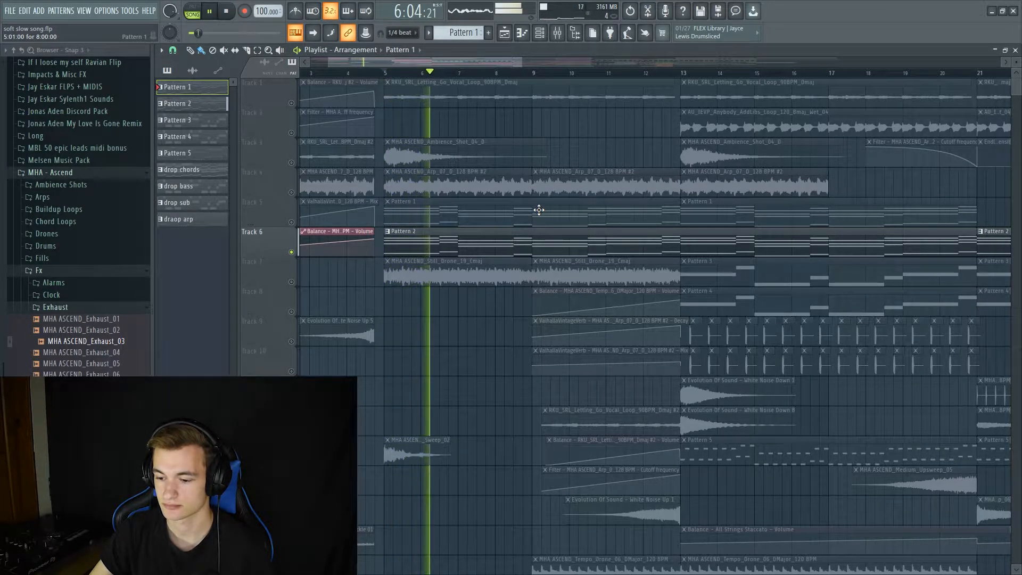
pyautogui.press('space')
pyautogui.doubleClick(461, 239)
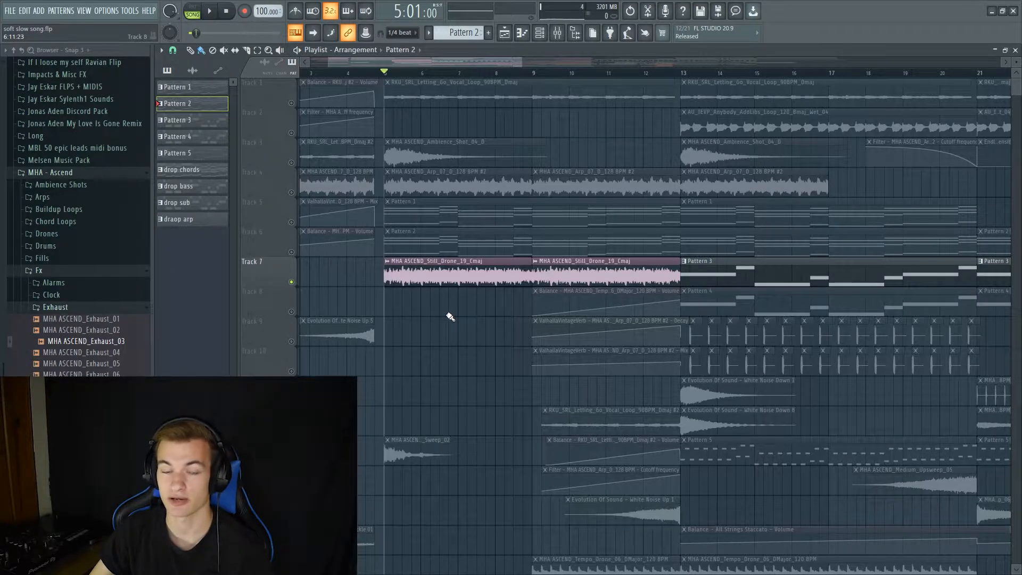
pyautogui.press('space')
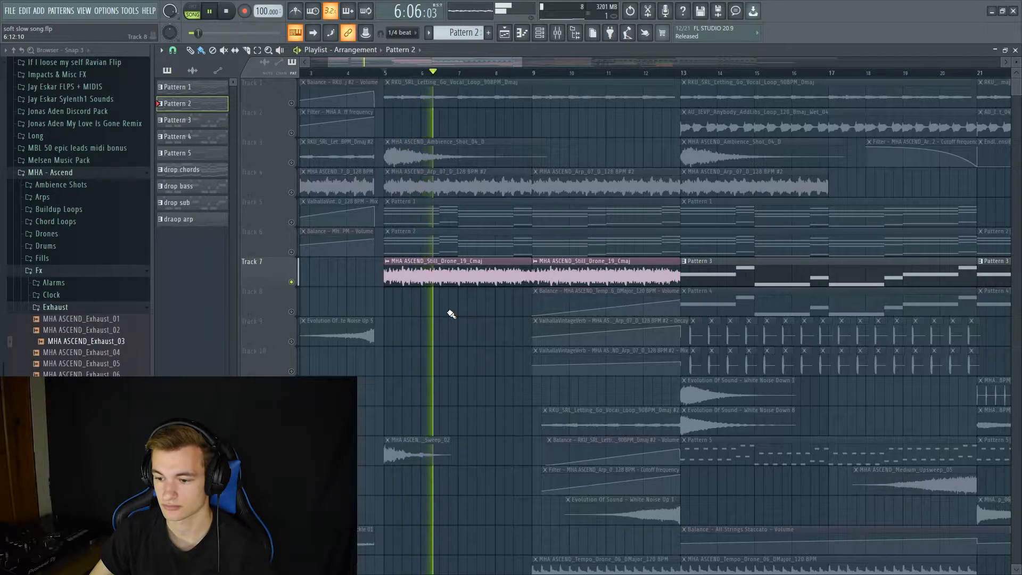
pyautogui.press('space')
# Play the Arp_07 clips on Track 4 and inspect the Fruity Filter and Wider effects on their mixer track
pyautogui.press('space')
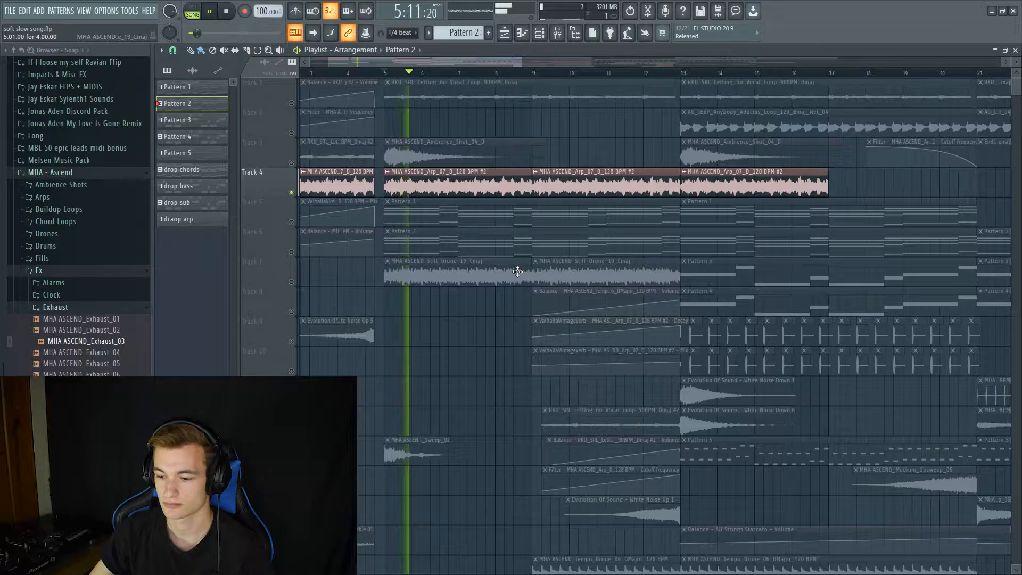
pyautogui.doubleClick(483, 194)
pyautogui.click(519, 169)
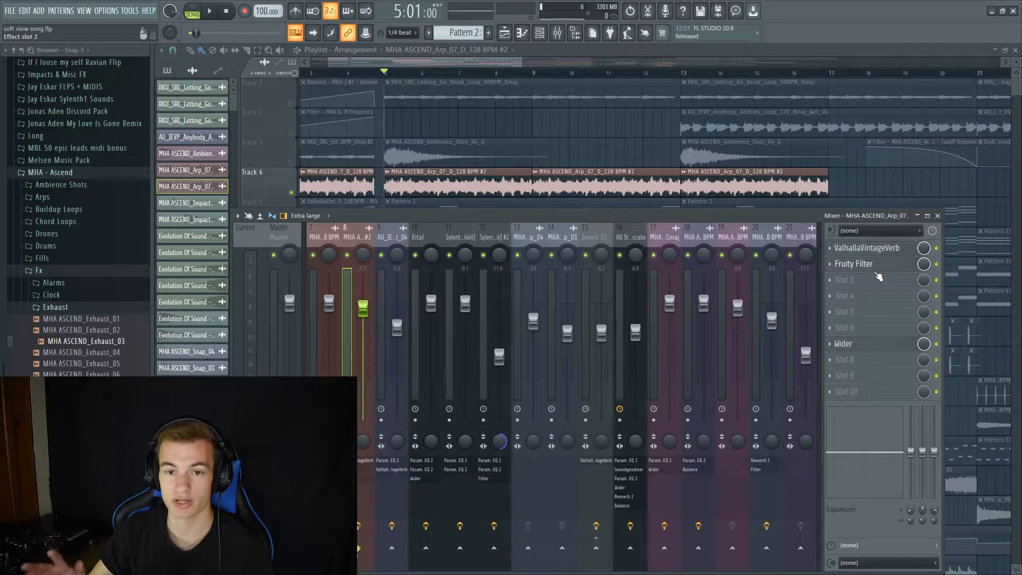
pyautogui.click(877, 272)
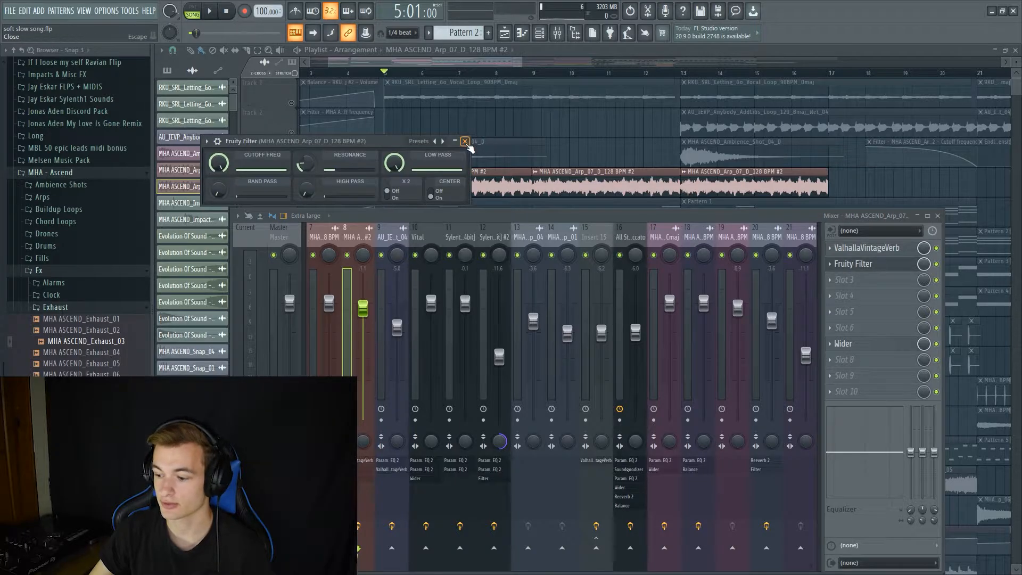
pyautogui.click(877, 272)
pyautogui.click(890, 349)
pyautogui.click(501, 99)
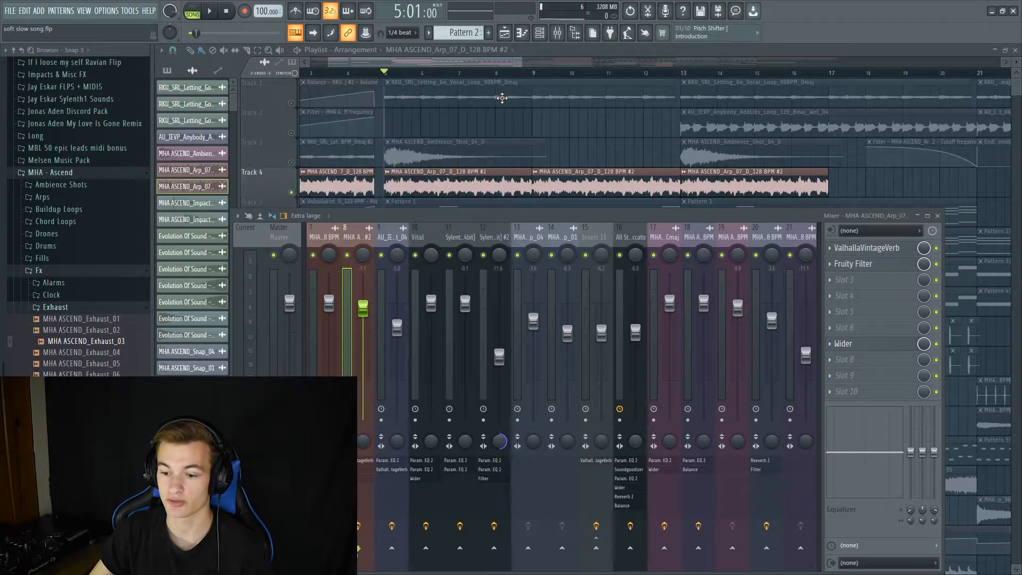
pyautogui.press('F9')
# Solo Track 13 and play the Sweep_02 clip from bar 5
pyautogui.scroll(-5, 420, 293)
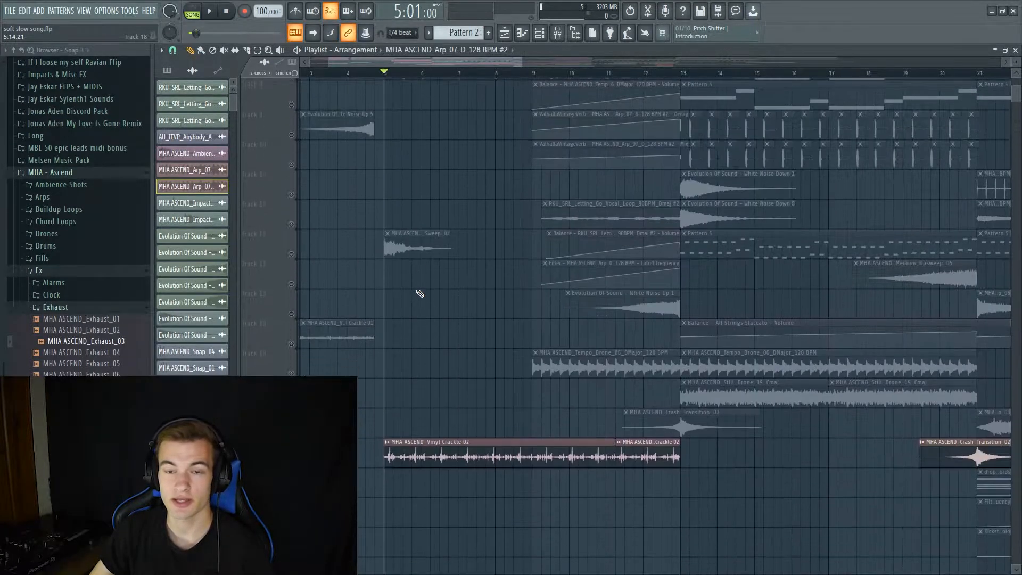
pyautogui.scroll(-2, 429, 293)
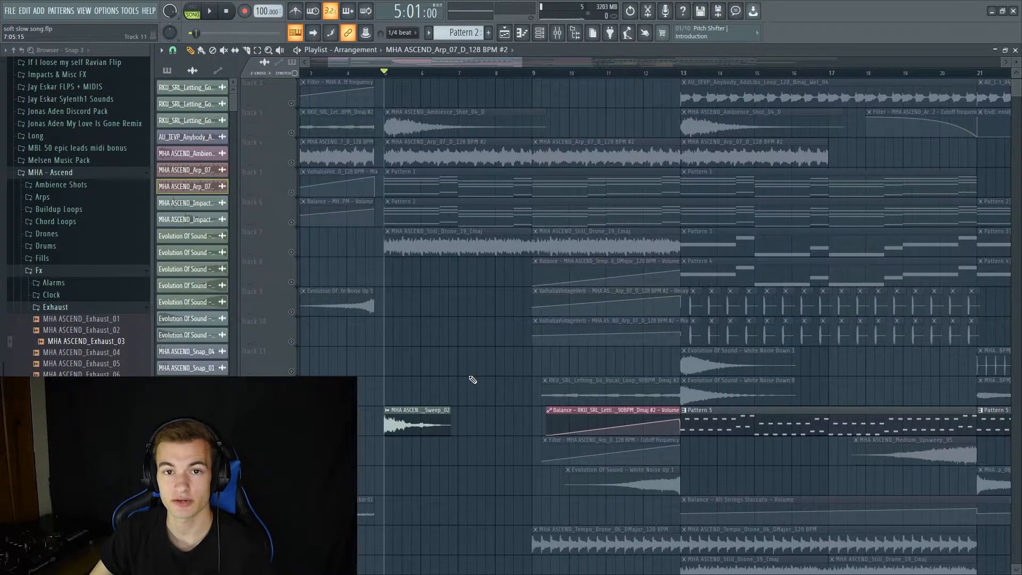
pyautogui.press('space')
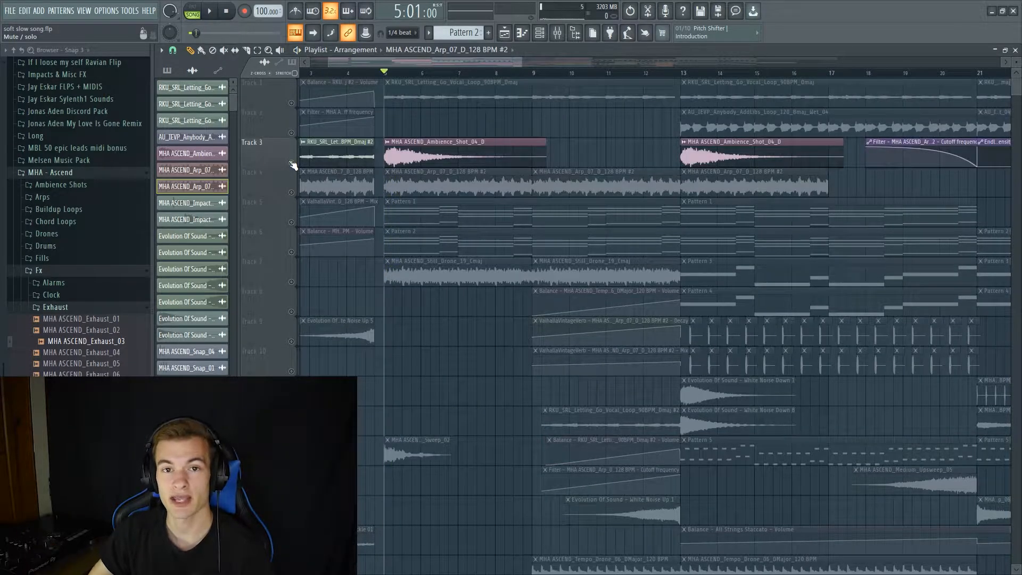
# Play the Ambience_Shot_04_D clip on soloed Track 3, and play the full arrangement from bar 5
pyautogui.press('space')
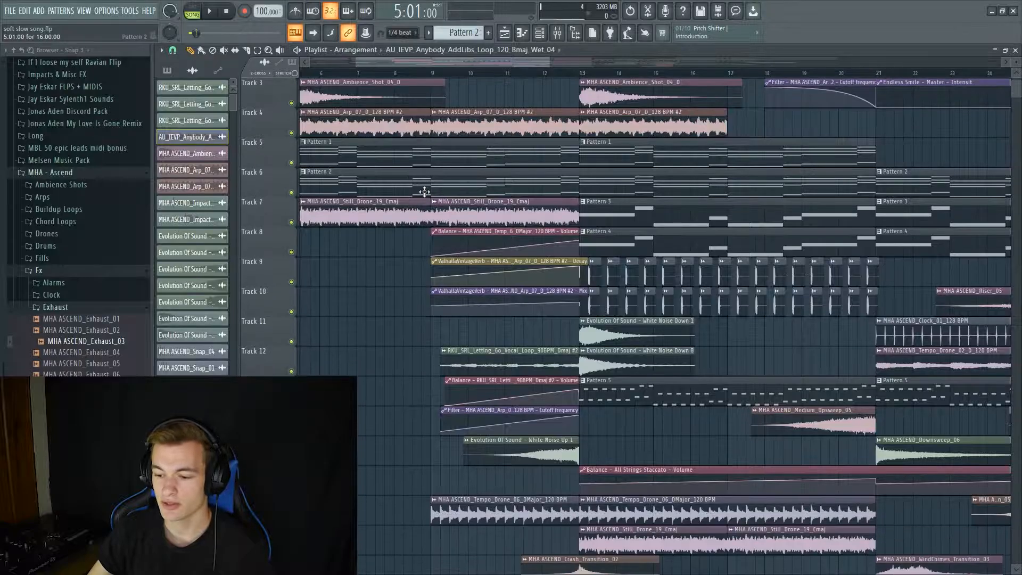
pyautogui.scroll(-4, 424, 192)
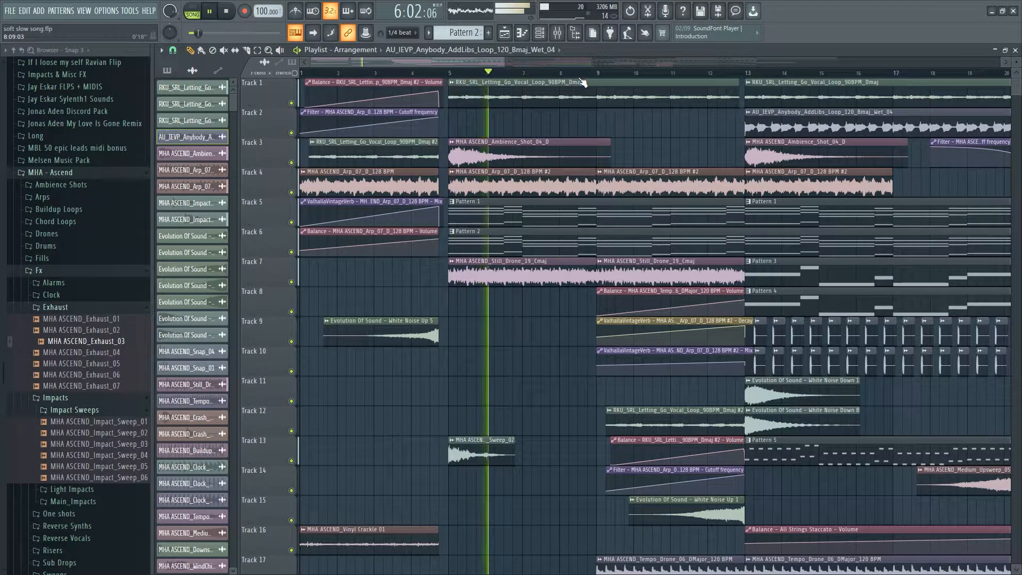
pyautogui.moveTo(489, 60); pyautogui.dragTo(545, 79)
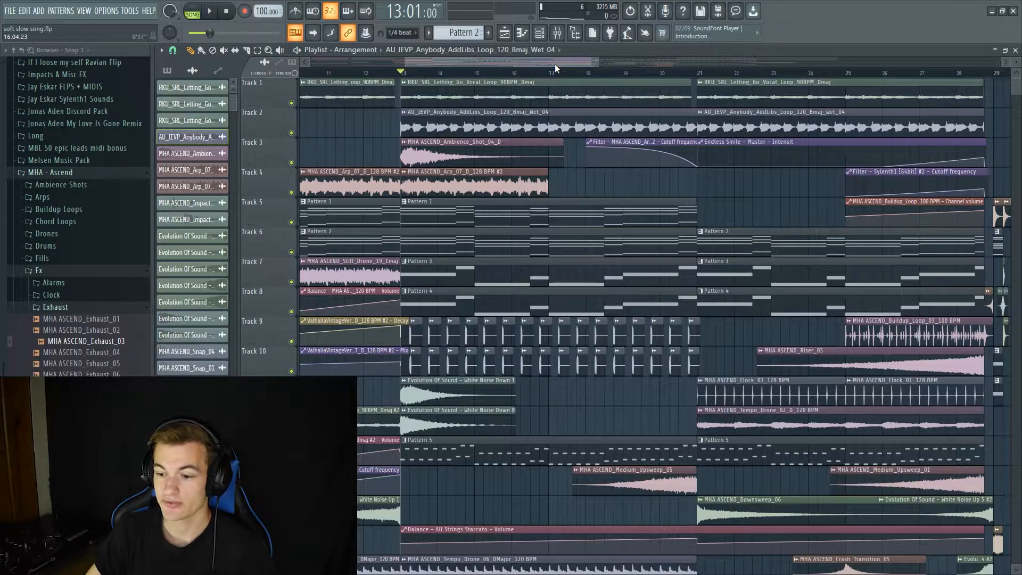
# Solo Track 2 and open the settings of the AU_IEVP_Anybody_AddLibs_Loop clip starting at bar 13
pyautogui.rightClick(292, 133)
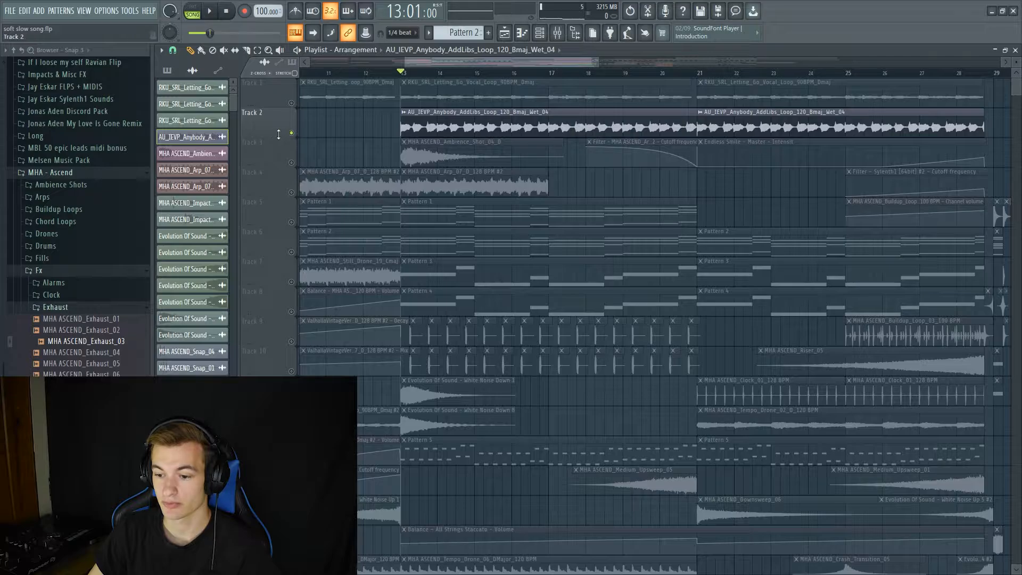
pyautogui.doubleClick(462, 125)
pyautogui.moveTo(429, 169); pyautogui.dragTo(544, 180)
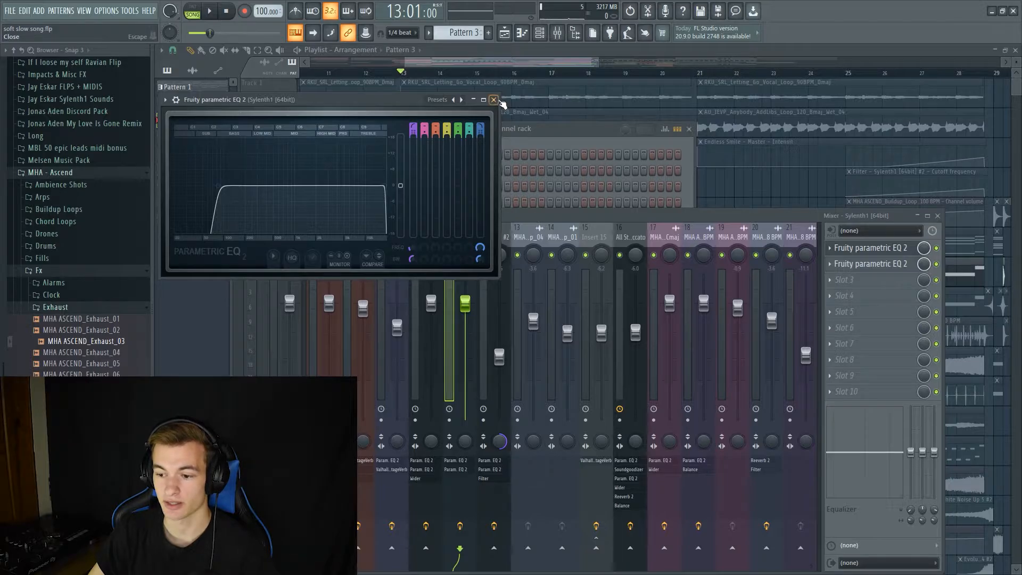
# Inspect the Fruity parametric EQ 2 effects on the Sylenth1 and Sylenth1 #2 mixer tracks
pyautogui.click(494, 100)
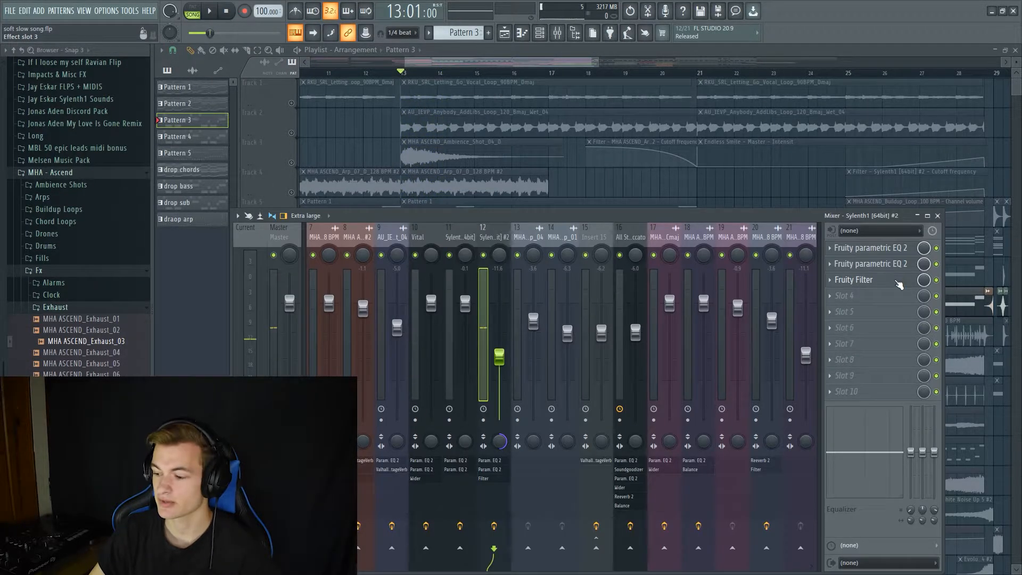
pyautogui.click(888, 252)
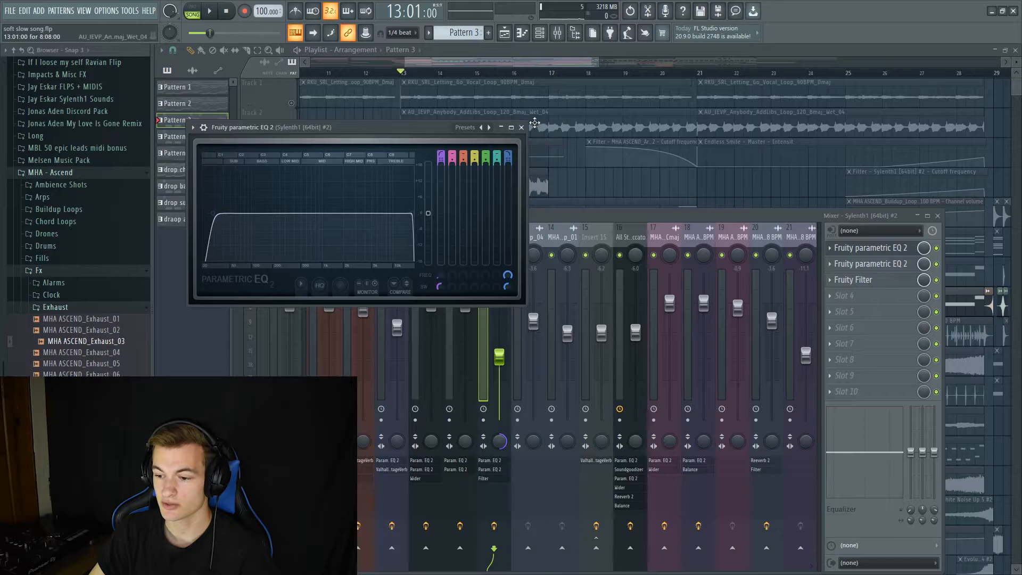
pyautogui.click(862, 248)
pyautogui.click(855, 265)
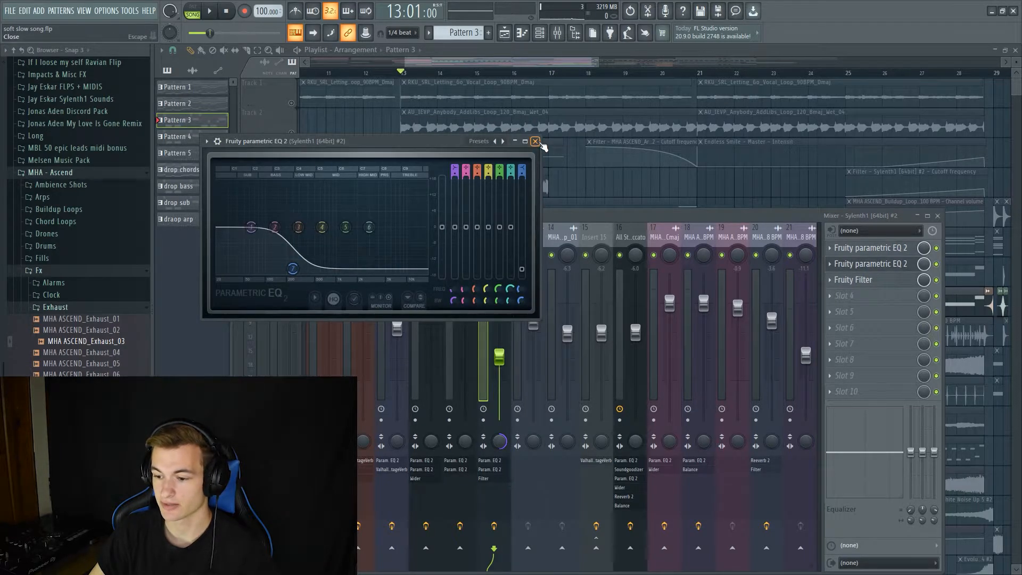
pyautogui.click(536, 142)
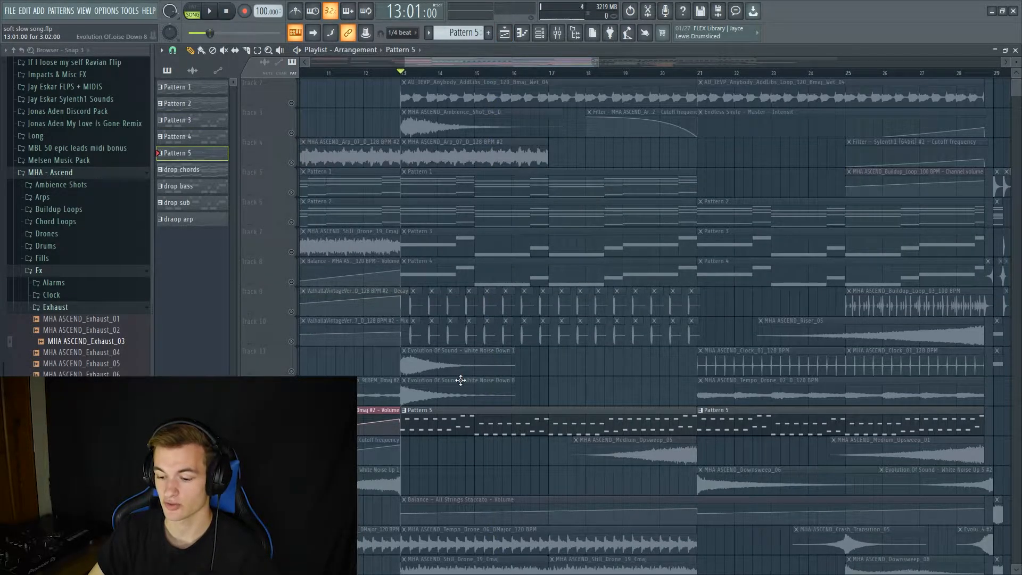
# Play Pattern 5 on soloed Track 13 from bar 13 and open its All Strings Staccato channel
pyautogui.scroll(-3, 524, 367)
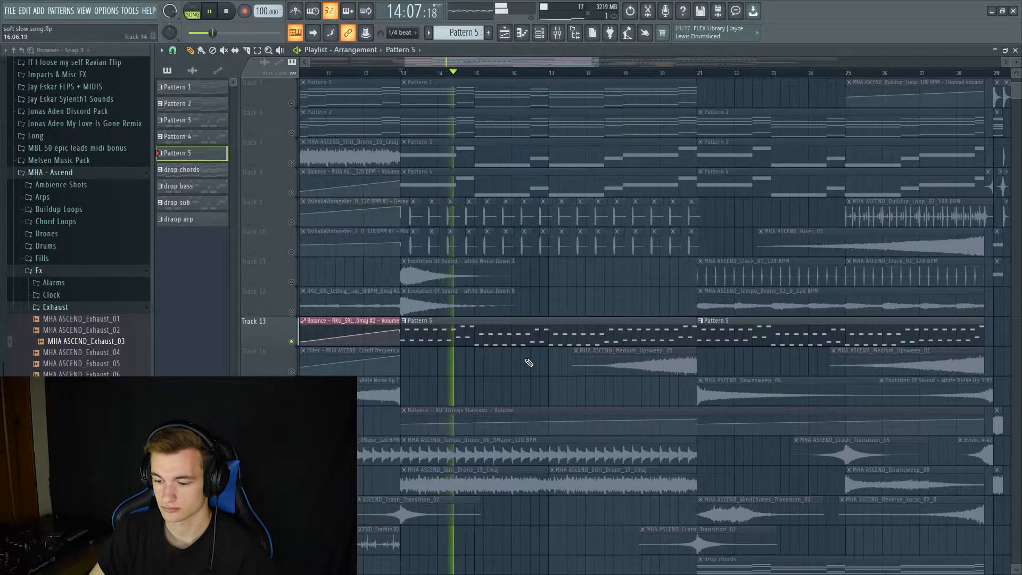
pyautogui.press('space')
pyautogui.press('F6')
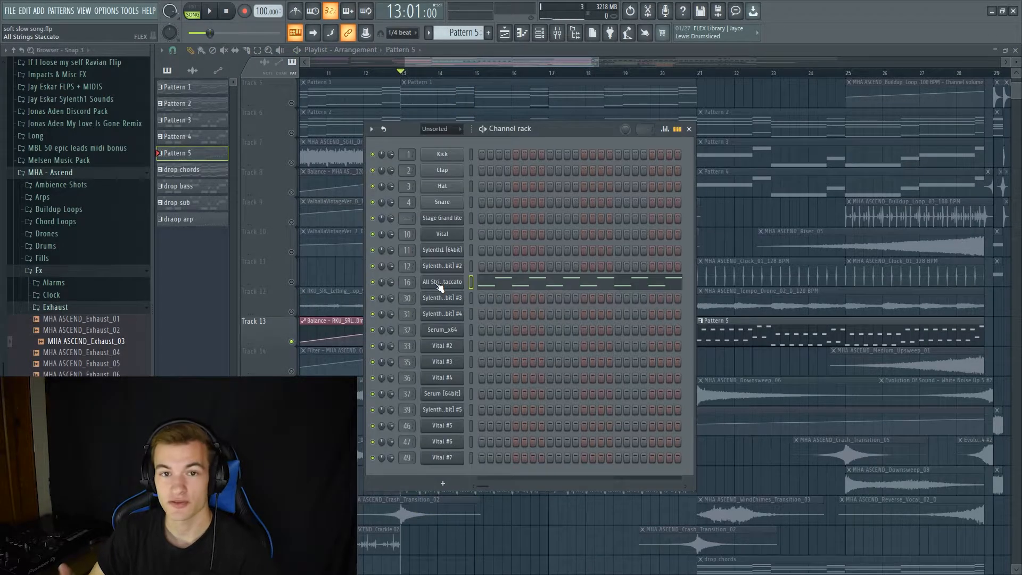
pyautogui.click(439, 284)
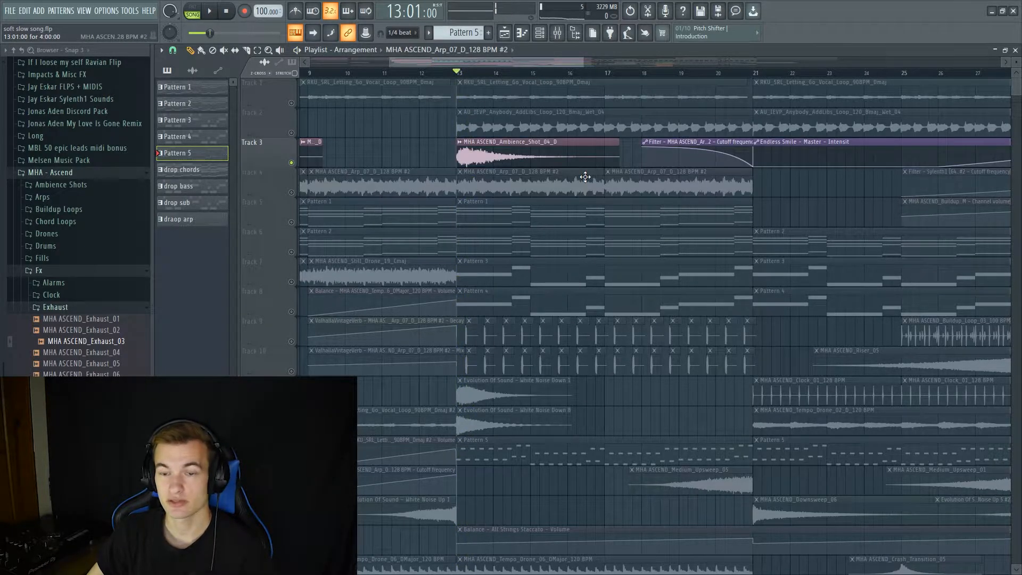
# Play the White Noise Down clips on soloed Tracks 11 and 12 from bar 13
pyautogui.scroll(-3, 550, 198)
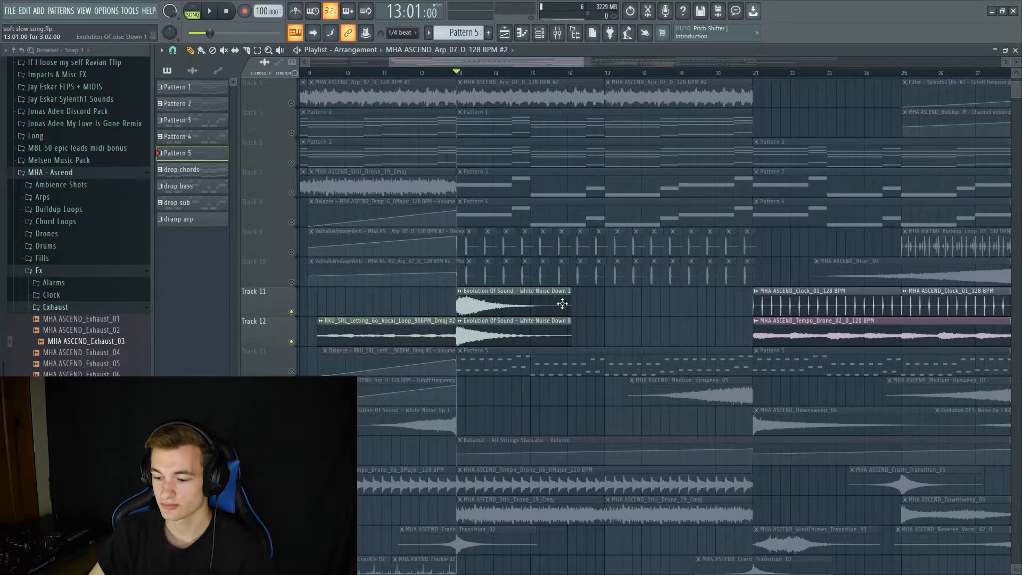
pyautogui.press('space')
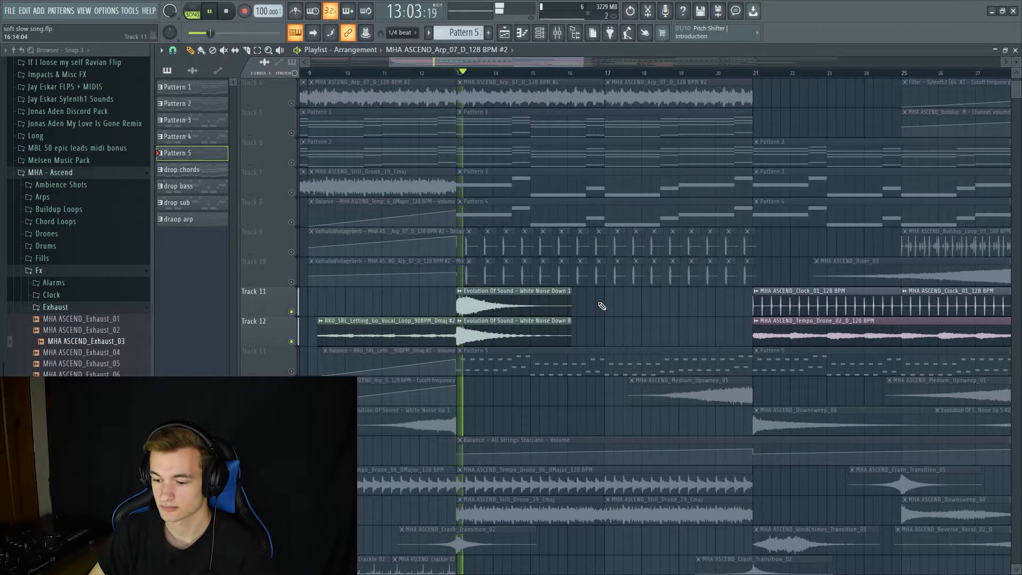
pyautogui.scroll(-4, 588, 318)
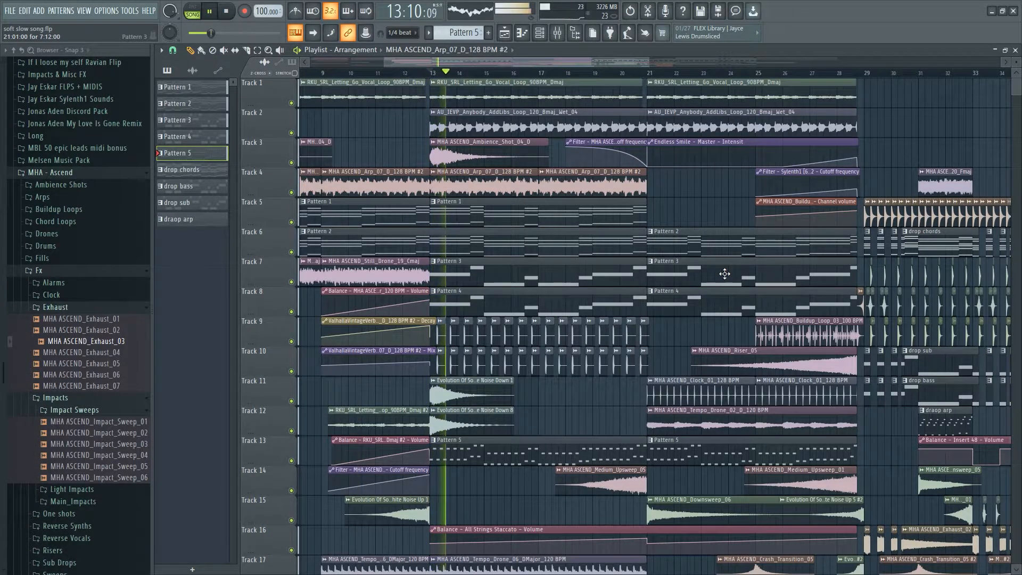
# Play the full arrangement from bar 13 with all tracks active and look over its layers
pyautogui.scroll(-3, 724, 273)
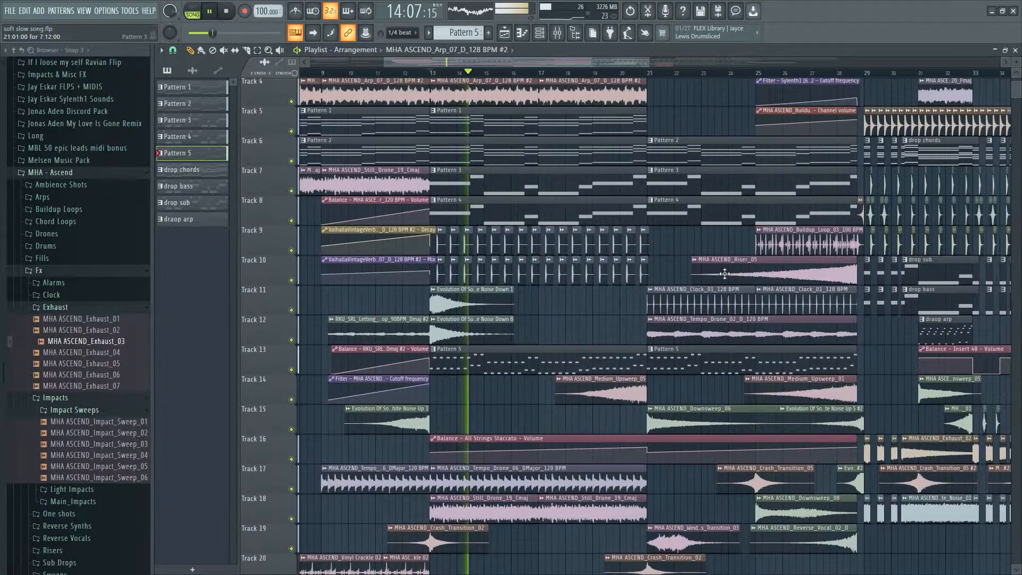
pyautogui.scroll(2, 724, 274)
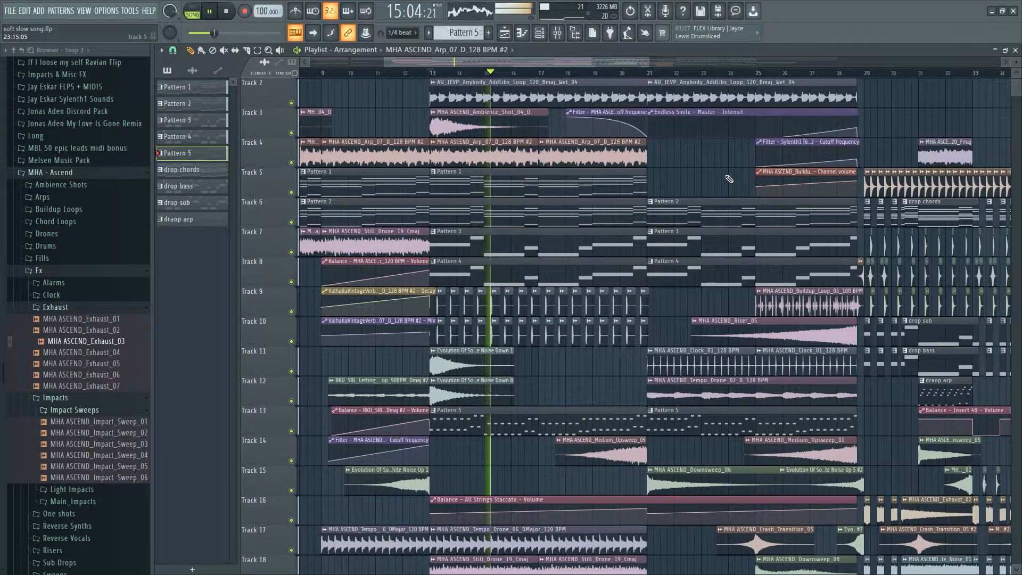
pyautogui.scroll(1, 730, 179)
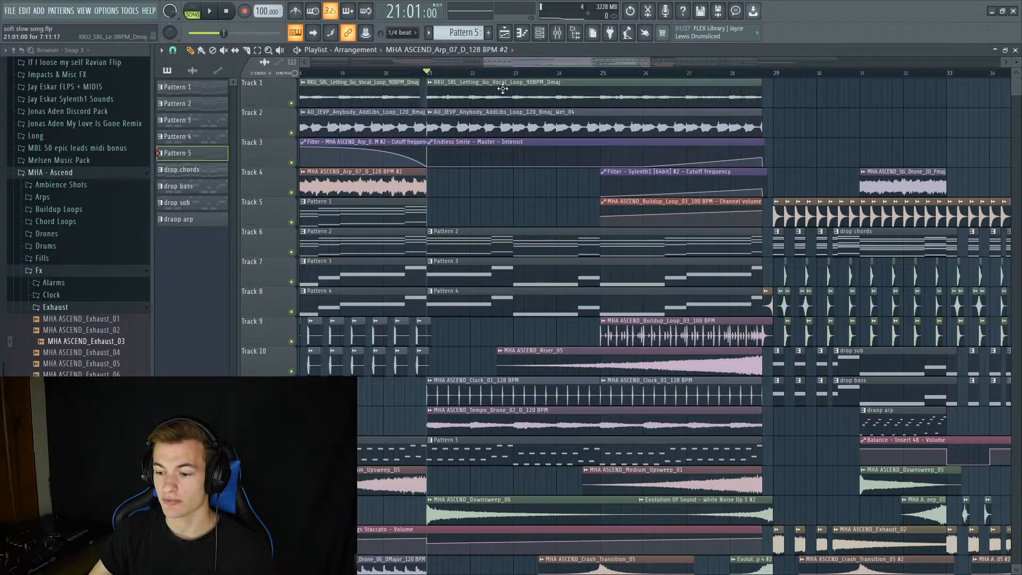
# Solo Track 11, inspect the settings of its Clock_01_128 BPM clip, and play it from bar 21
pyautogui.scroll(-1, 497, 197)
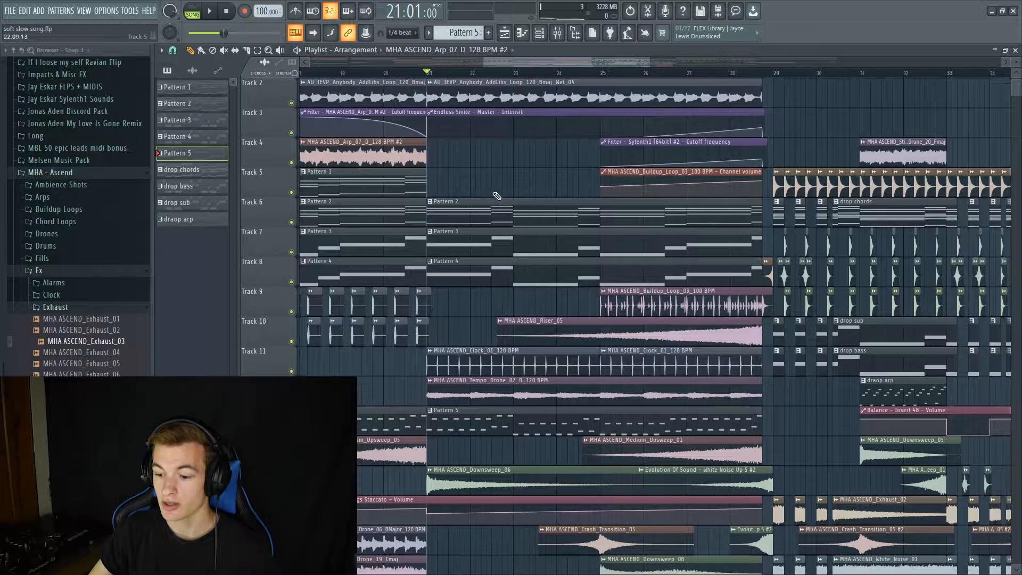
pyautogui.scroll(-5, 481, 250)
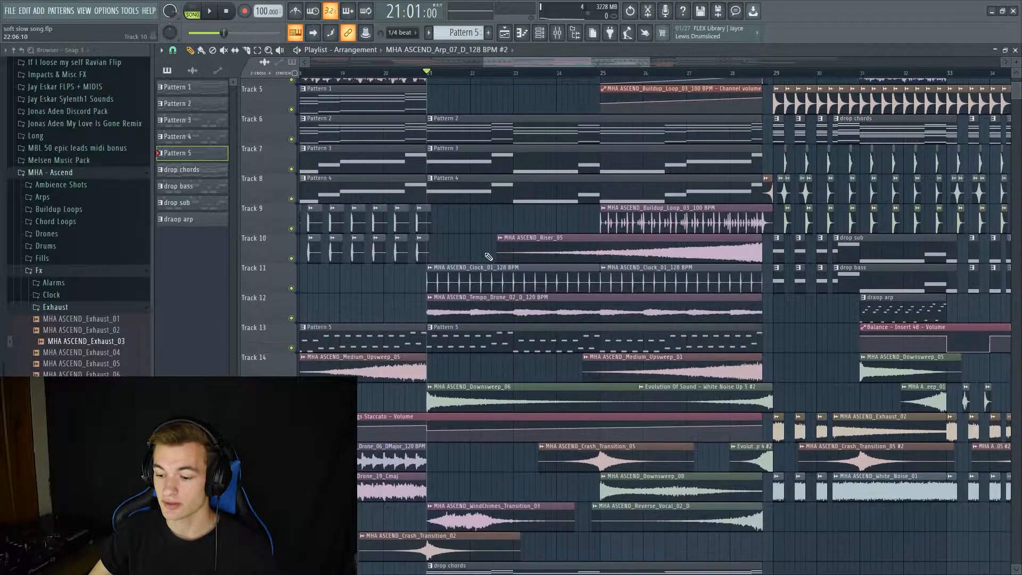
pyautogui.scroll(-3, 482, 277)
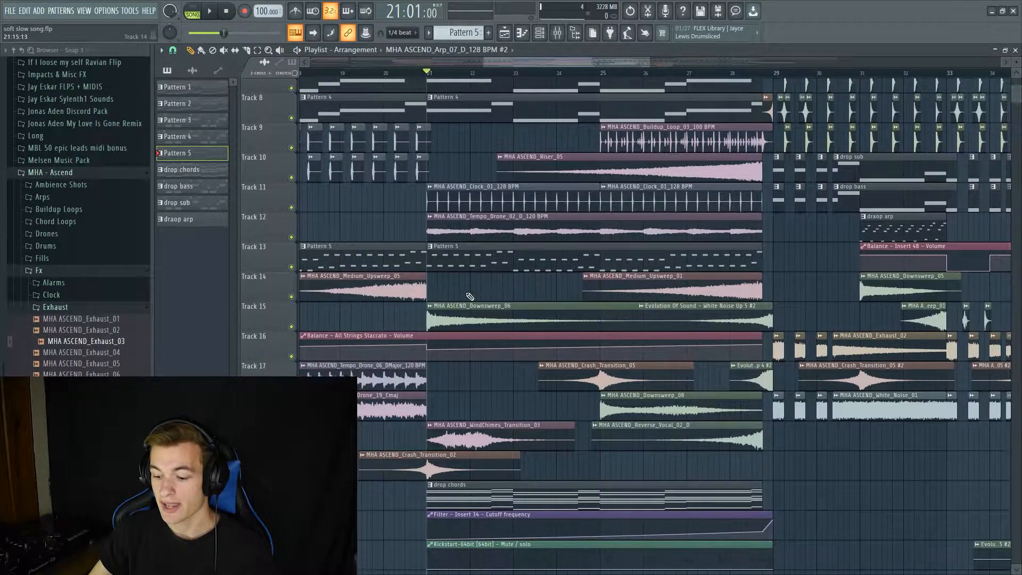
pyautogui.scroll(3, 468, 296)
pyautogui.scroll(6, 497, 290)
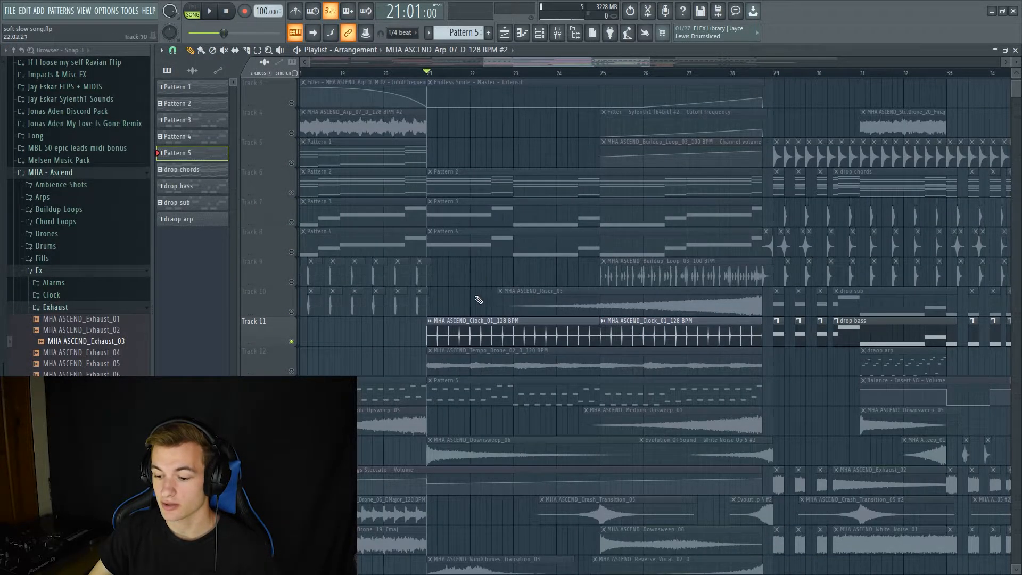
pyautogui.doubleClick(471, 332)
pyautogui.click(550, 197)
pyautogui.press('space')
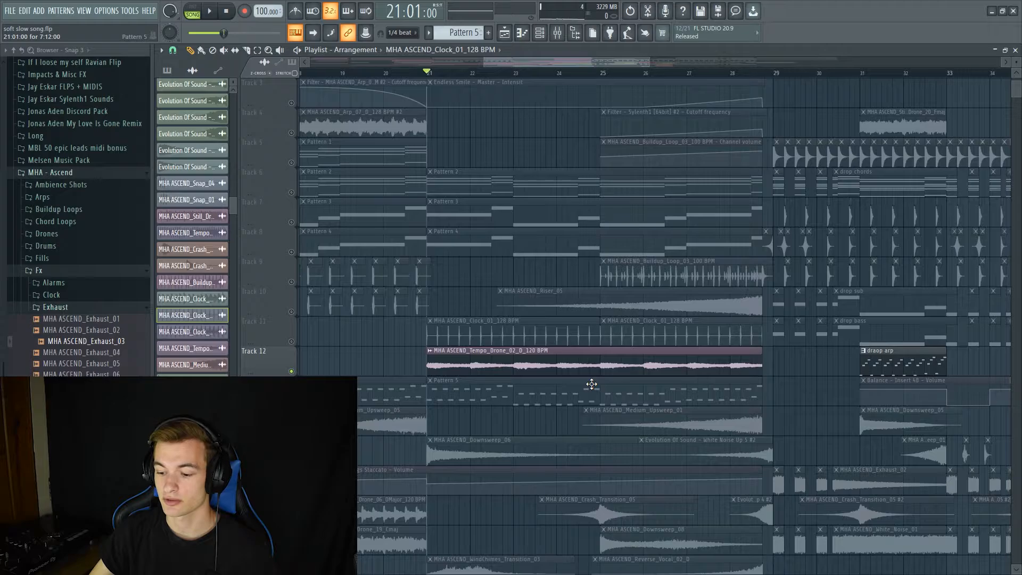
# Audition the Tempo_Drone_02, WindChimes_Transition_03 and Downsweep_06 clips one at a time from bar 21
pyautogui.scroll(-4, 590, 385)
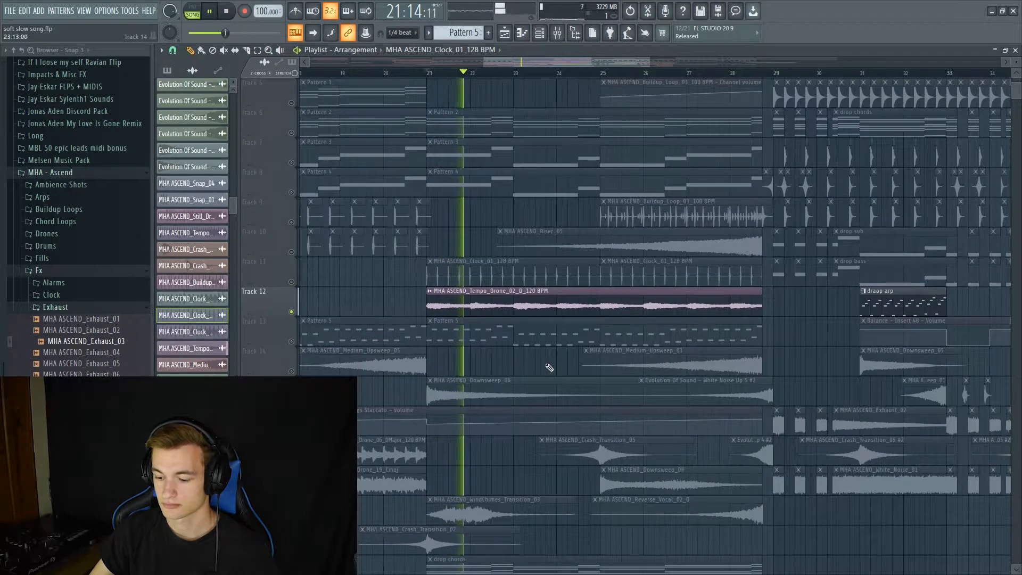
pyautogui.scroll(-1, 542, 366)
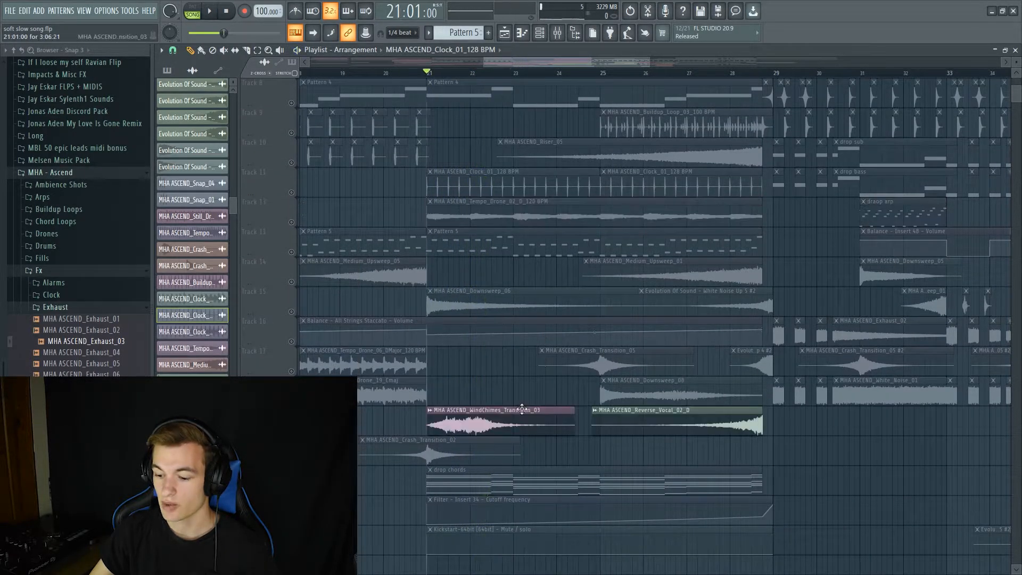
pyautogui.scroll(2, 522, 409)
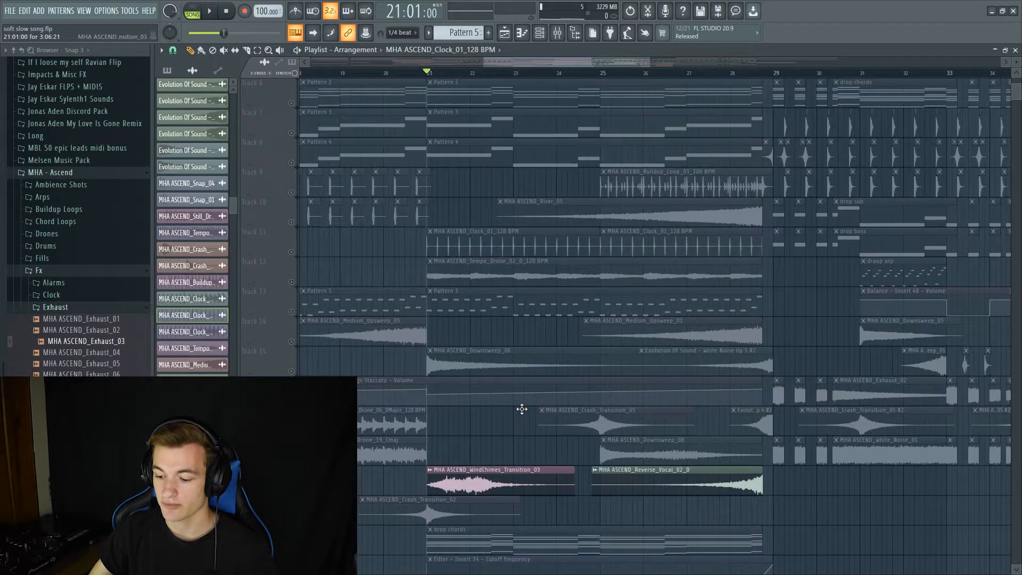
pyautogui.press('space')
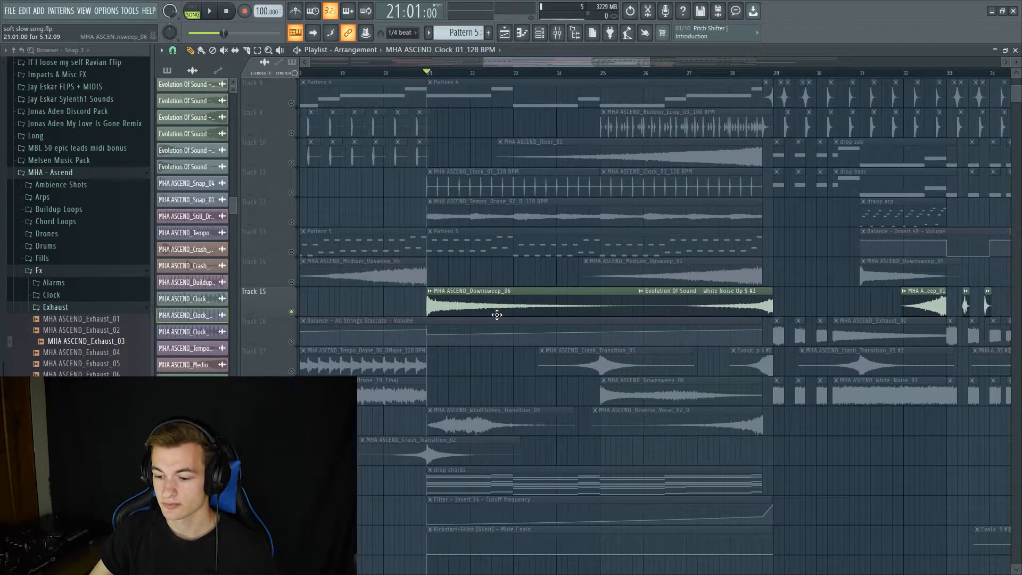
pyautogui.press('space')
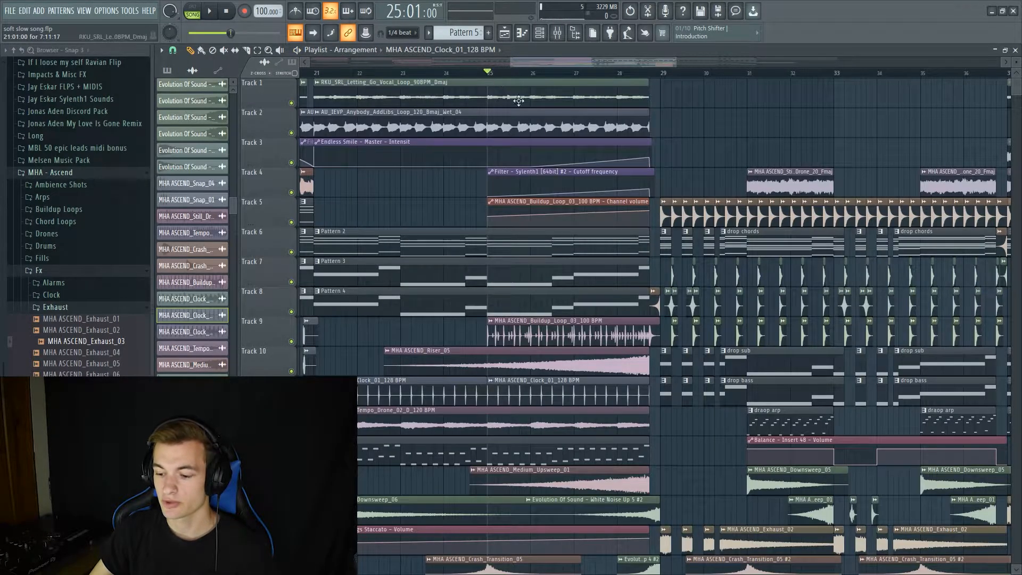
# Play Riser_05 on soloed Track 10 and Medium_Upsweep_01 on soloed Track 14 from bar 25
pyautogui.scroll(-2, 521, 104)
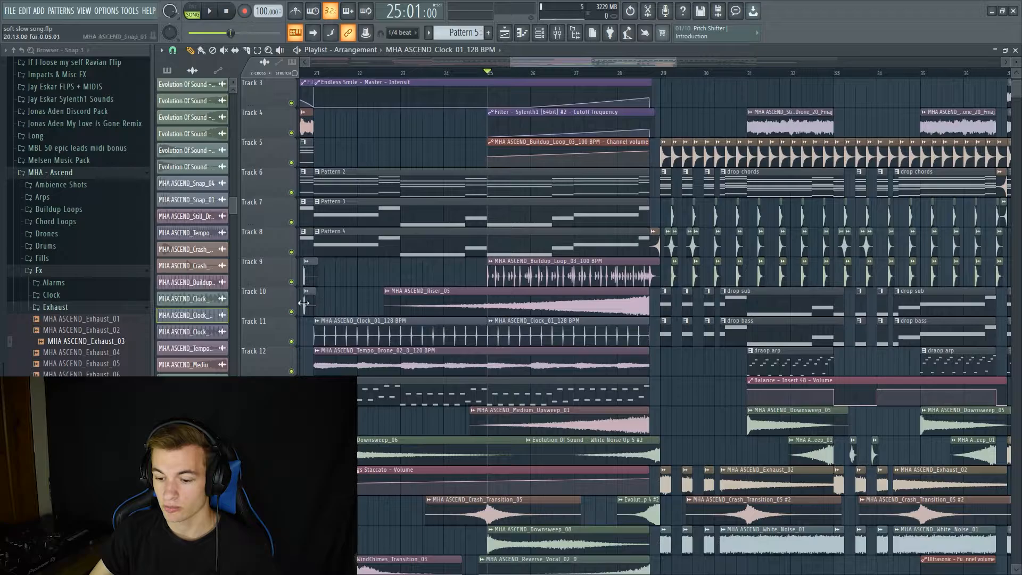
pyautogui.rightClick(296, 312)
pyautogui.press('space')
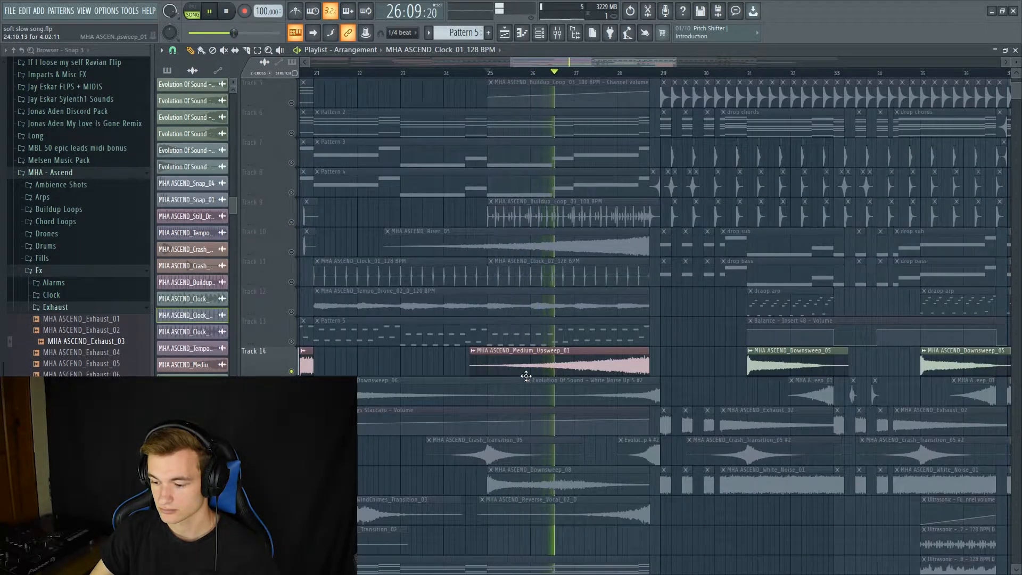
# Play the Crash_Transition_05 and Downsweep_08 clips together on soloed Tracks 17 and 18 from bar 25
pyautogui.scroll(-1, 628, 319)
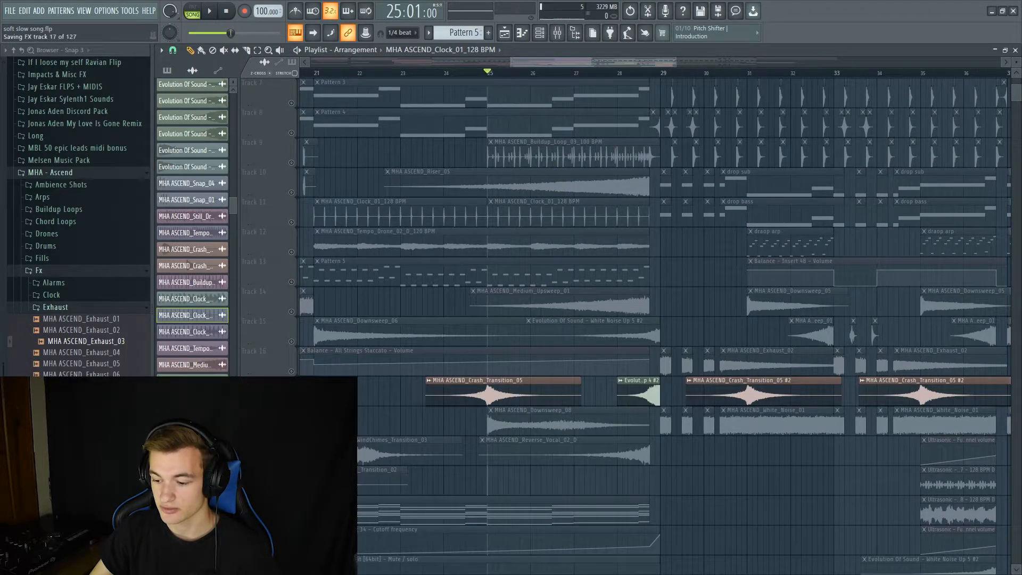
pyautogui.press('space')
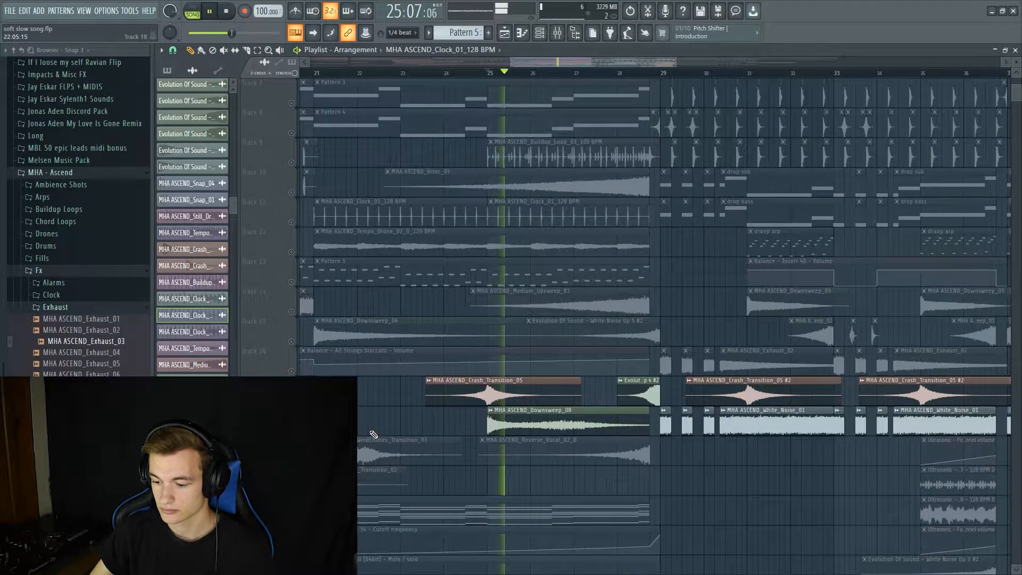
pyautogui.scroll(-2, 374, 434)
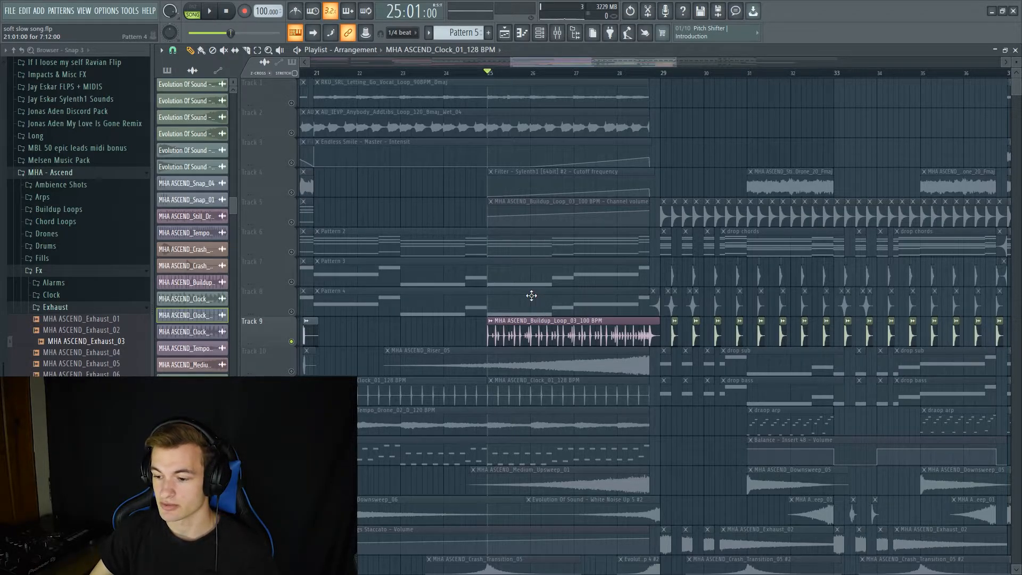
# Play Buildup_Loop_03 on soloed Track 9, and inspect the settings of the Soft_Kick_08_A #2 clip on Track 8 before bar 29
pyautogui.press('space')
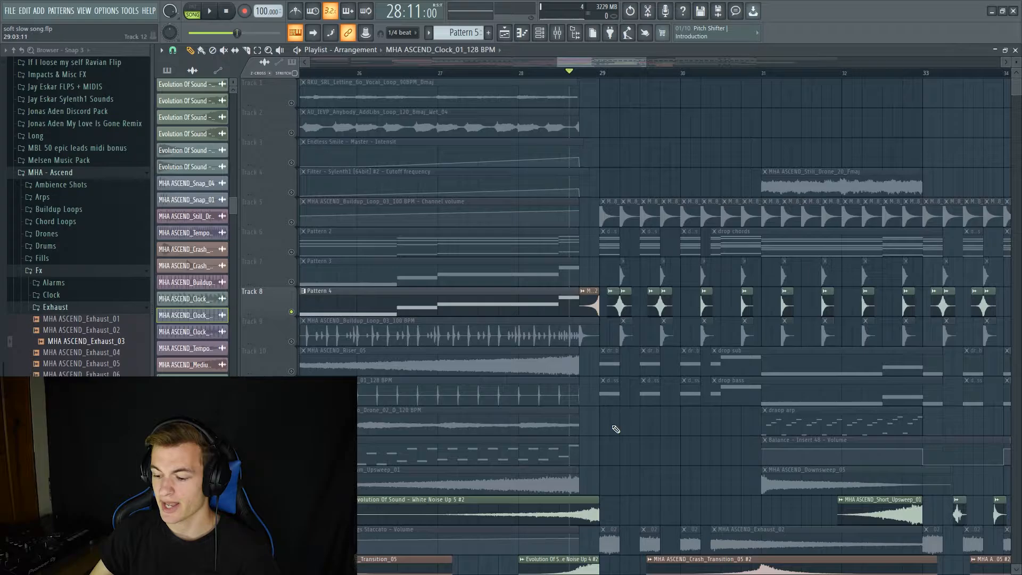
pyautogui.scroll(-3, 616, 428)
pyautogui.scroll(3, 593, 462)
pyautogui.doubleClick(594, 299)
pyautogui.click(538, 182)
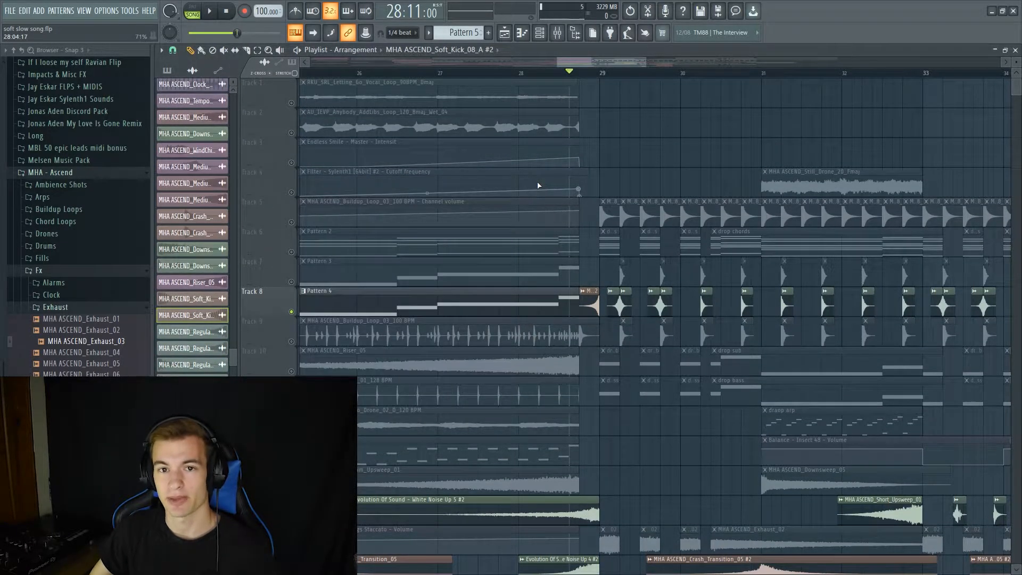
# Play the reversed soft kick on soloed Track 8 before bar 29, and the kick clips on soloed Track 5 from bar 29
pyautogui.press('space')
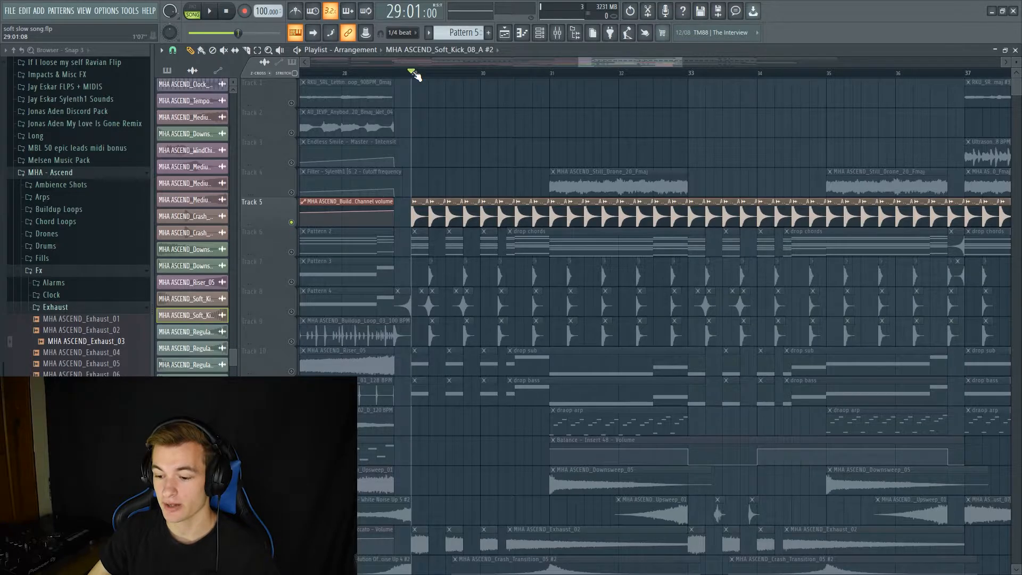
pyautogui.press('space')
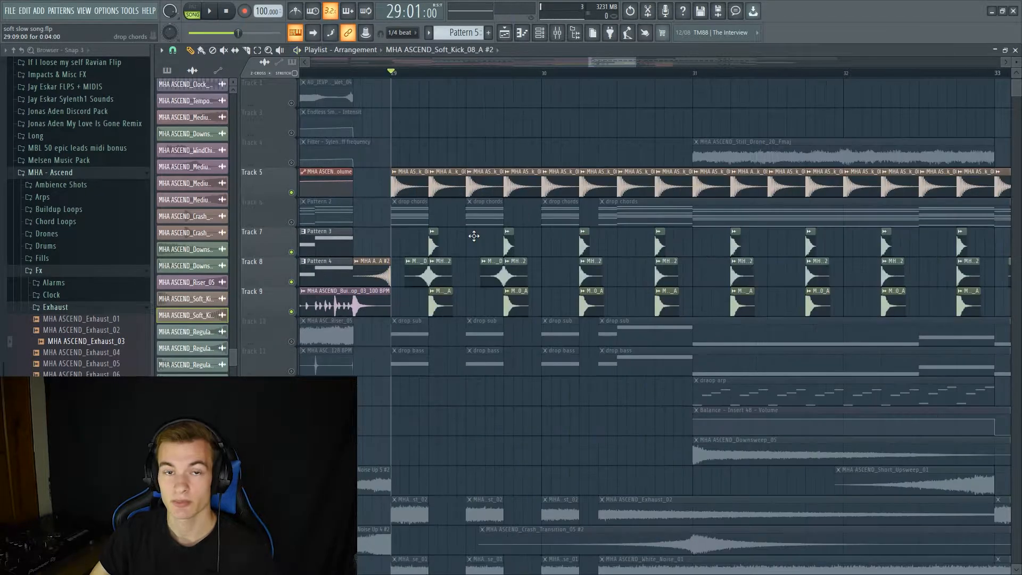
# Inspect the reversed Regular_Snare_09_D clip's settings on Track 8, and play the drum layers on Tracks 5 and 7-9 with the drop chords
pyautogui.doubleClick(422, 268)
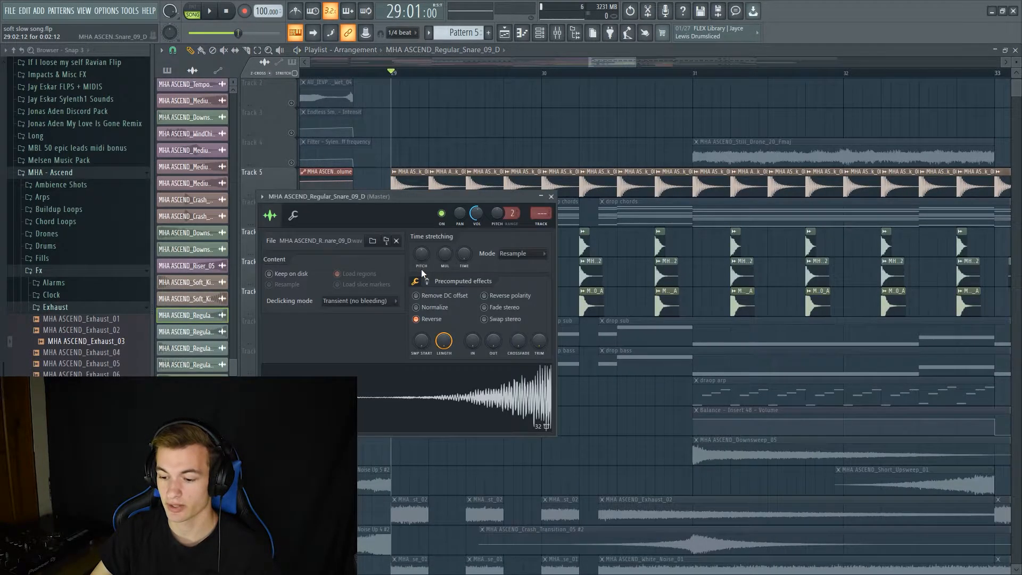
pyautogui.click(551, 197)
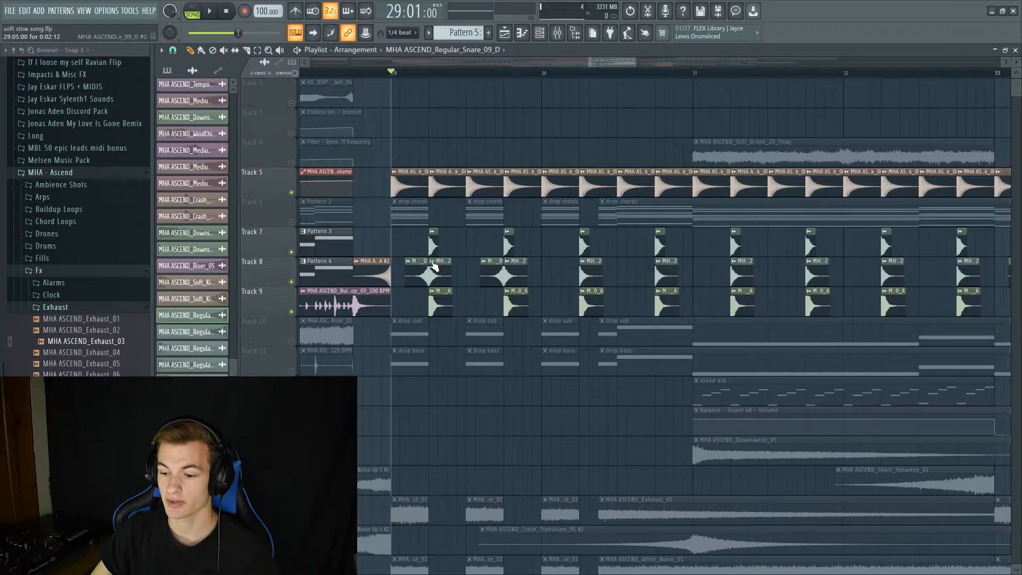
pyautogui.scroll(-2, 434, 266)
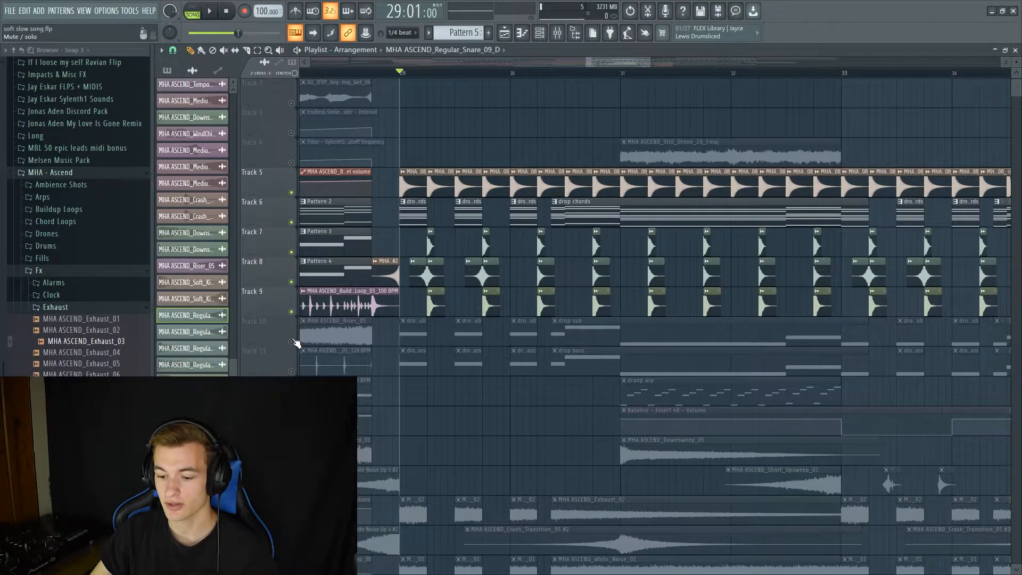
pyautogui.press('space')
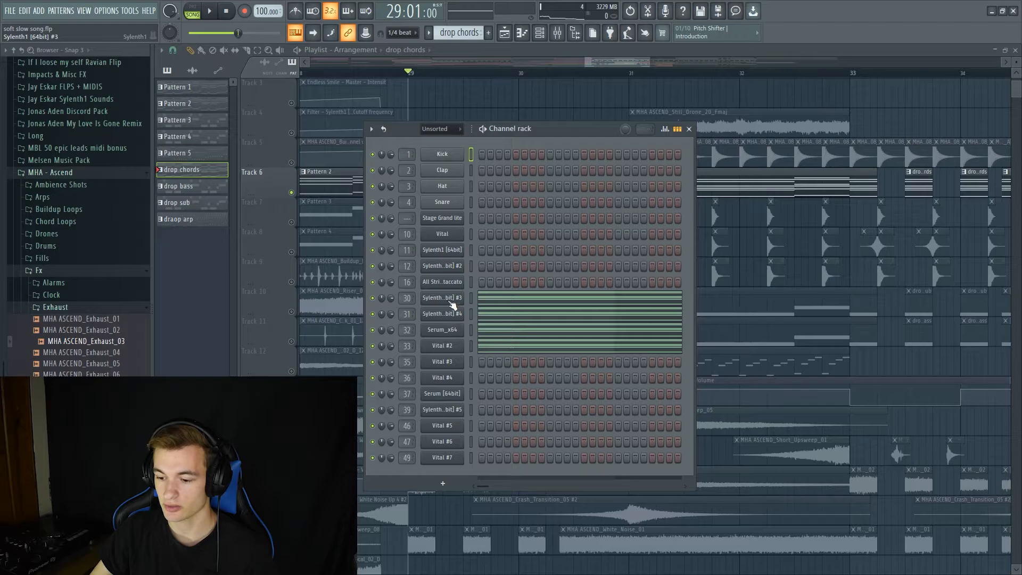
# Inspect the OTT, Wider and Fruity parametric EQ 2 effects on mixer Insert 34 for the drop chords
pyautogui.press('F9')
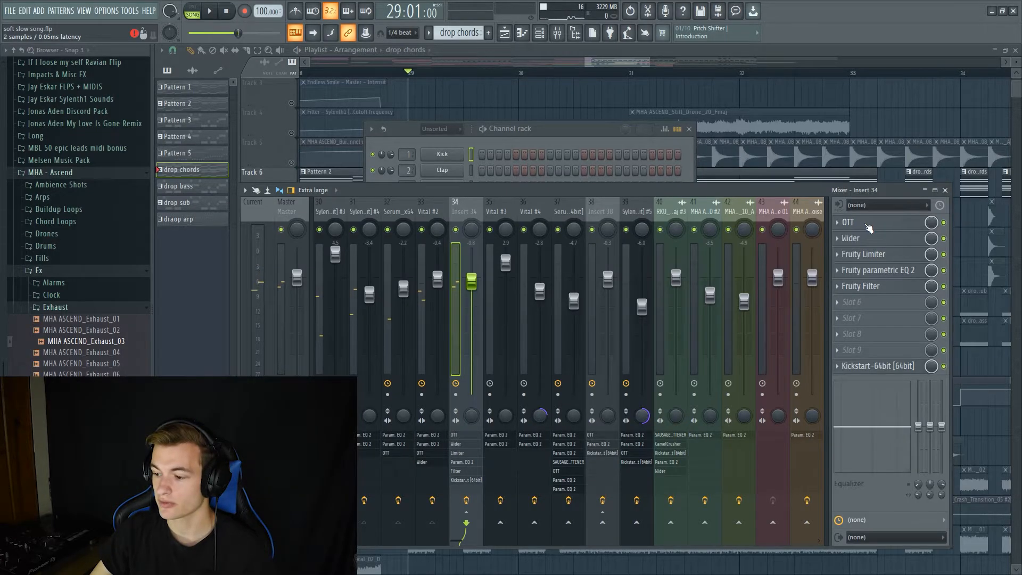
pyautogui.click(869, 228)
pyautogui.click(397, 183)
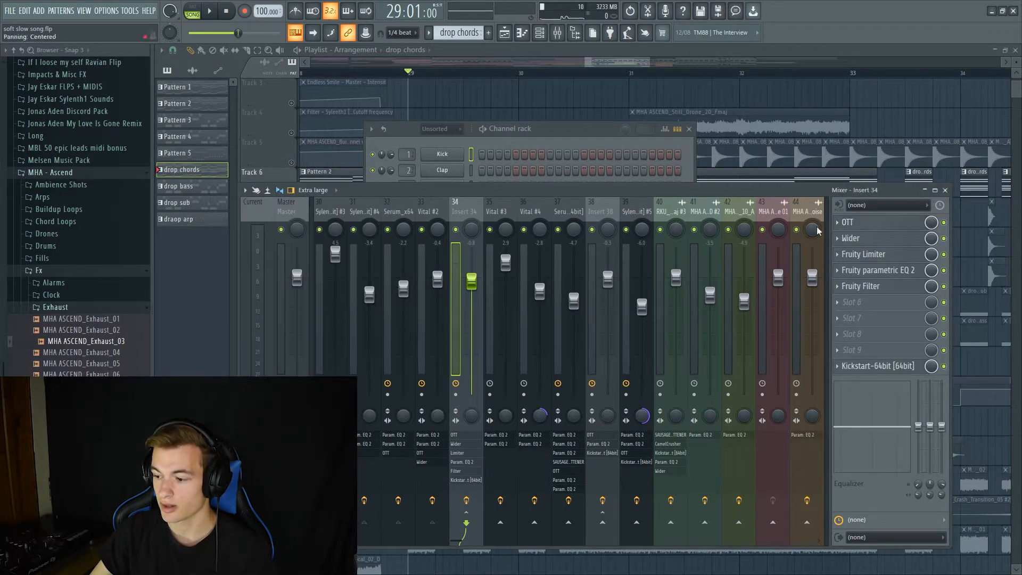
pyautogui.click(852, 238)
pyautogui.click(600, 197)
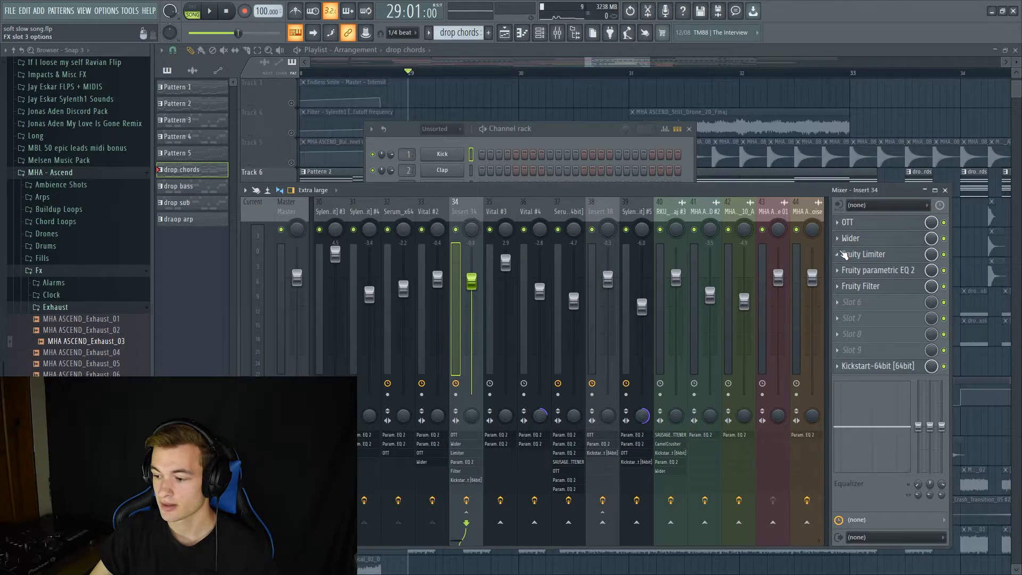
pyautogui.click(852, 270)
pyautogui.click(509, 114)
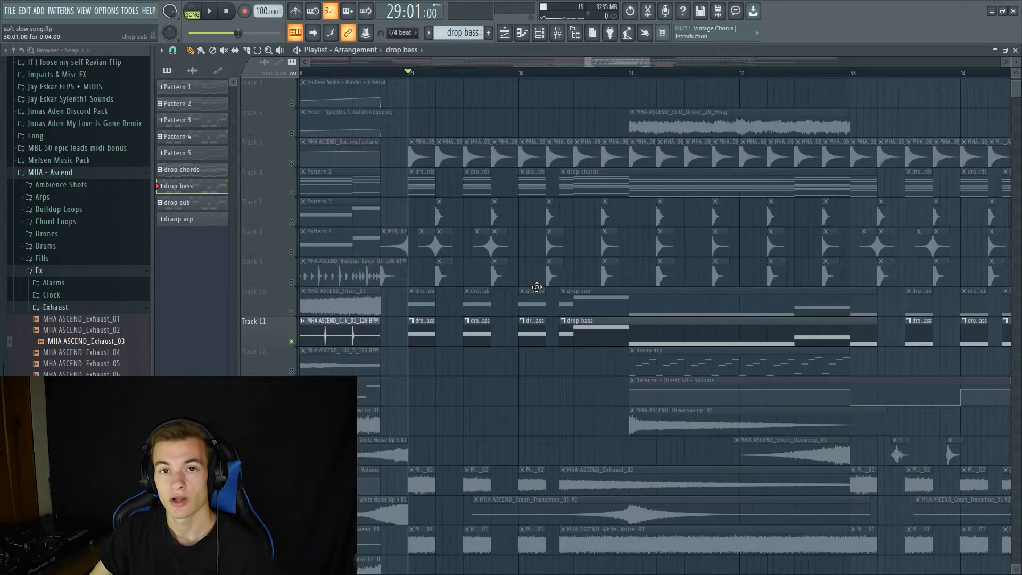
# Play the drop bass on soloed Track 11 from bar 29, and inspect OTT, Fruity parametric EQ 2 and Kickstart on Insert 38
pyautogui.press('space')
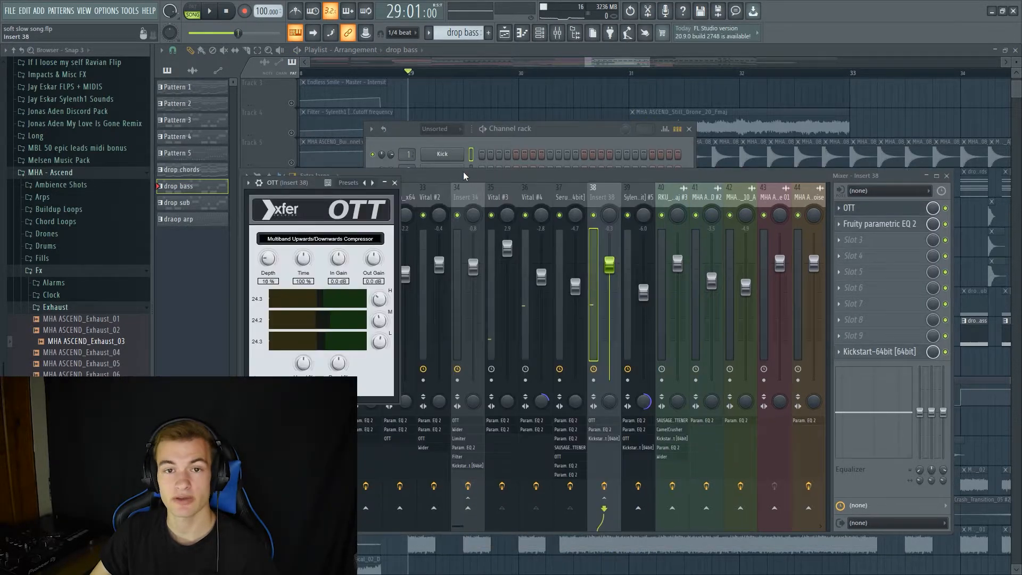
pyautogui.click(395, 183)
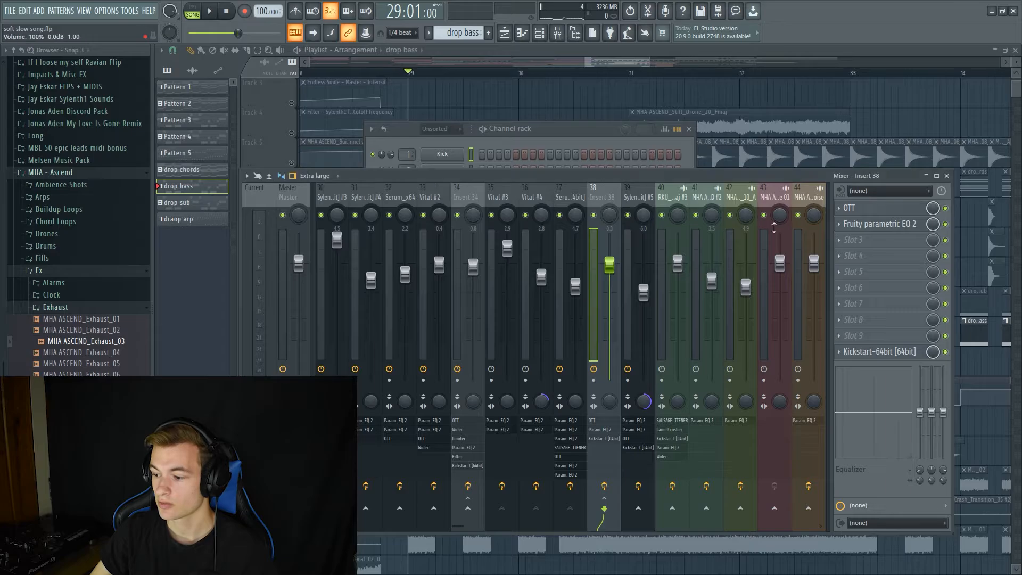
pyautogui.click(868, 226)
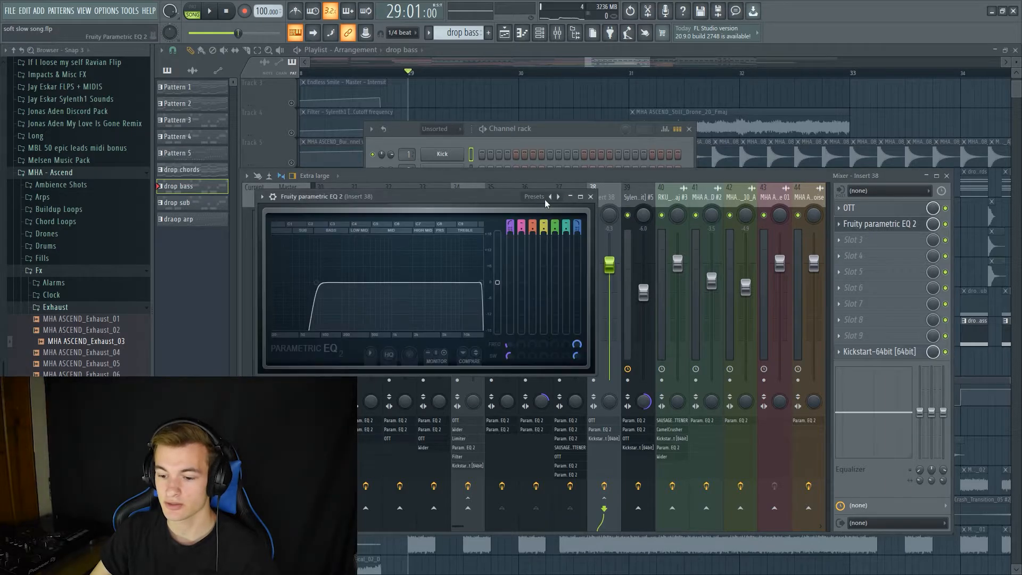
pyautogui.click(590, 196)
pyautogui.click(873, 352)
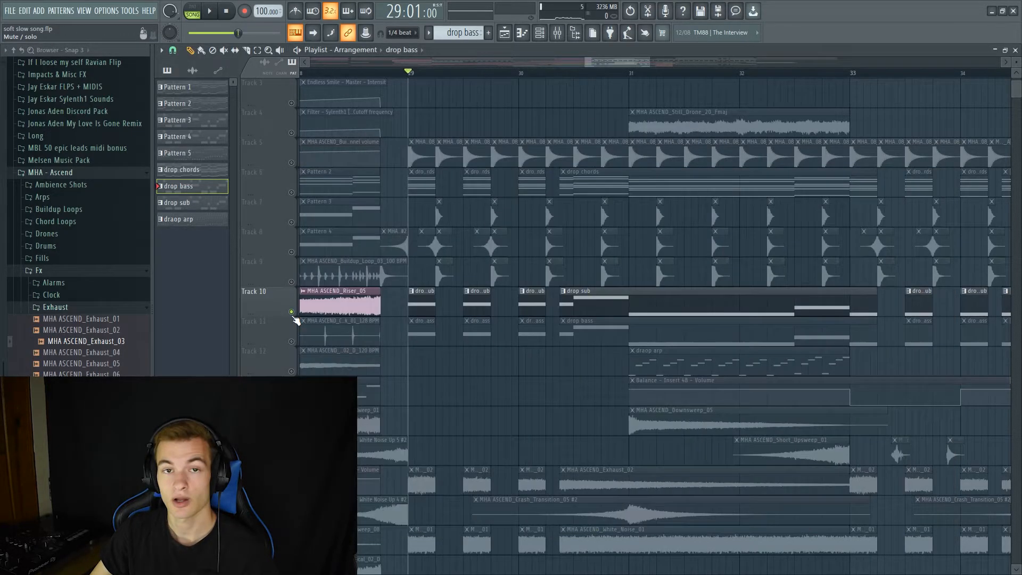
# Play the drop sub on soloed Track 10, and inspect Fruity parametric EQ 2 and Kickstart on the Sylenth1 #5 mixer channel
pyautogui.press('space')
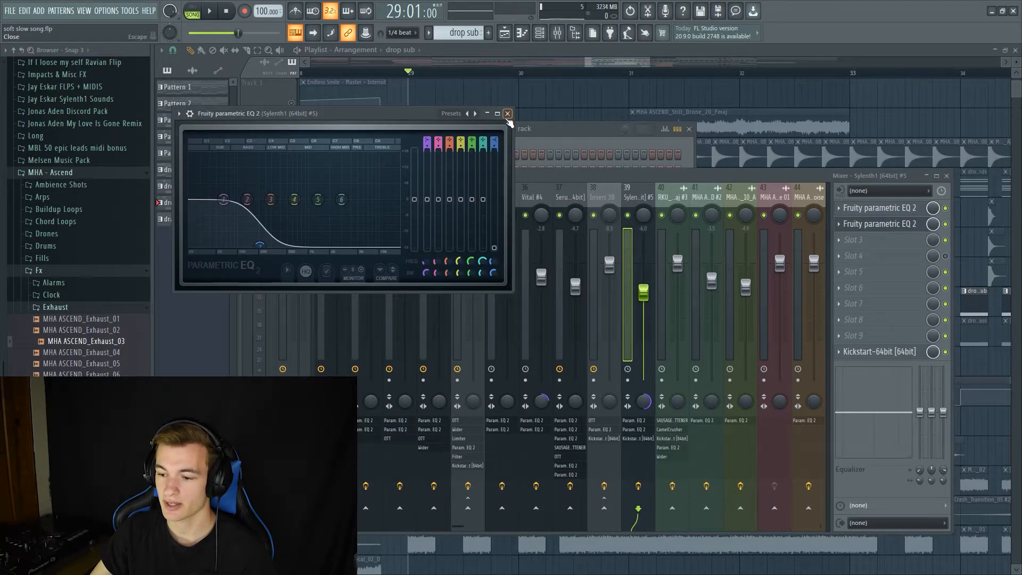
pyautogui.click(508, 115)
pyautogui.click(869, 353)
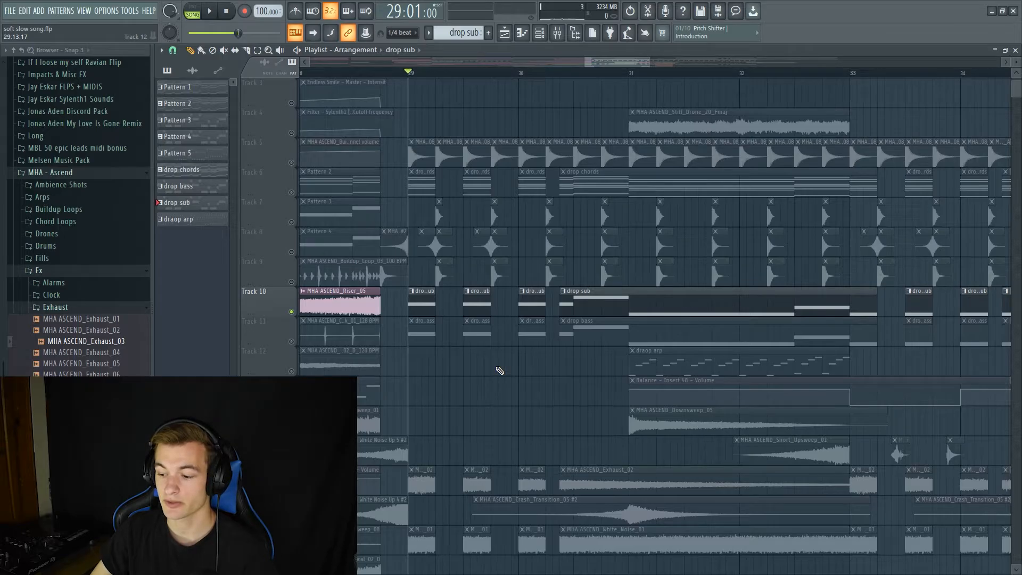
# Play the draop arp pattern on soloed Track 12 from bar 31
pyautogui.scroll(-3, 591, 328)
pyautogui.moveTo(617, 62); pyautogui.dragTo(632, 63)
pyautogui.scroll(2, 629, 314)
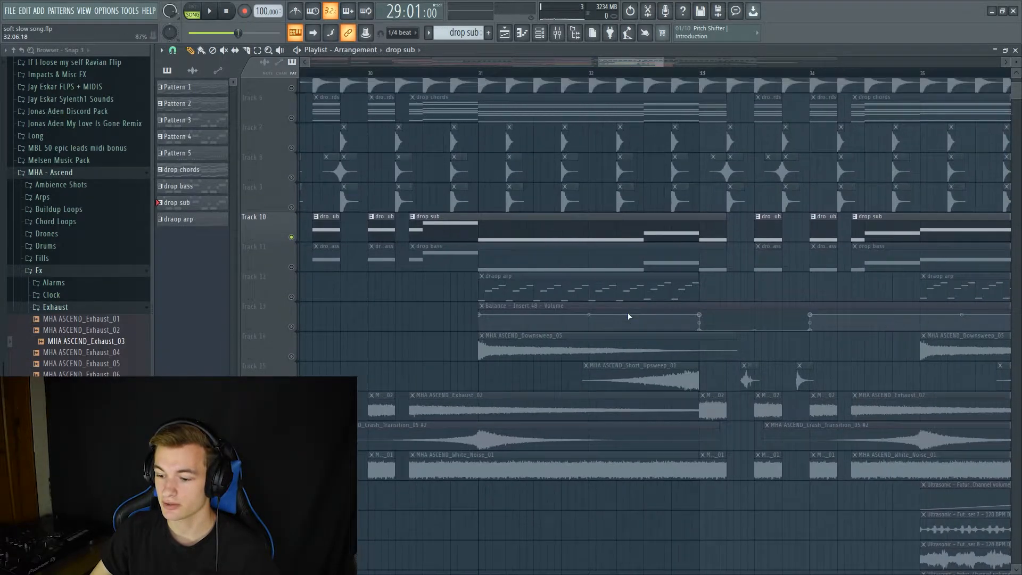
pyautogui.press('space')
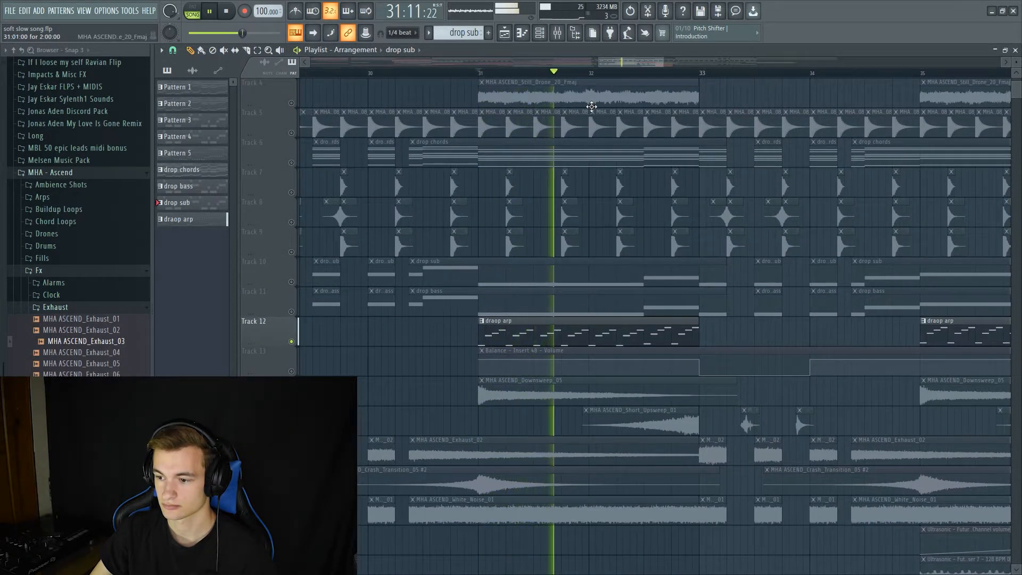
pyautogui.moveTo(630, 62); pyautogui.dragTo(644, 61)
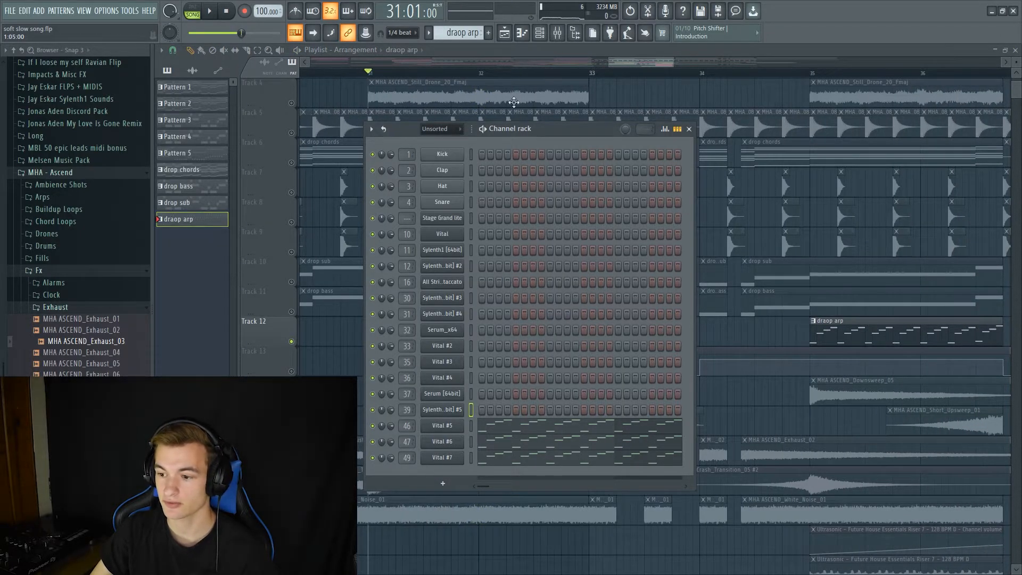
# Inspect the arp's effects on mixer Insert 48, including OTT, ValhallaVintageVerb, Fruity parametric EQ 2, Wider and Kickstart
pyautogui.press('F9')
pyautogui.click(887, 210)
pyautogui.click(883, 224)
pyautogui.click(724, 155)
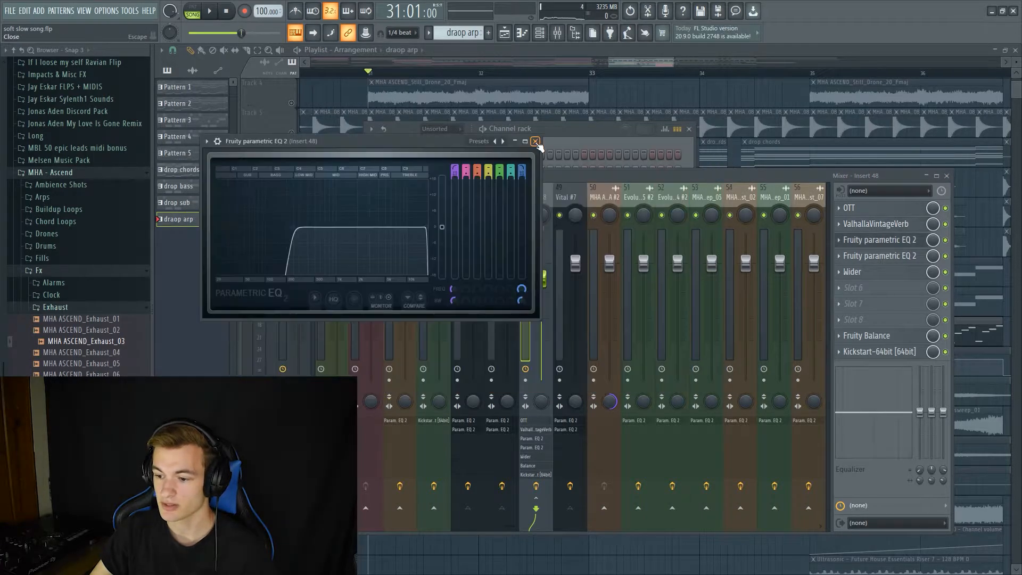
pyautogui.click(535, 141)
pyautogui.click(852, 271)
pyautogui.click(586, 177)
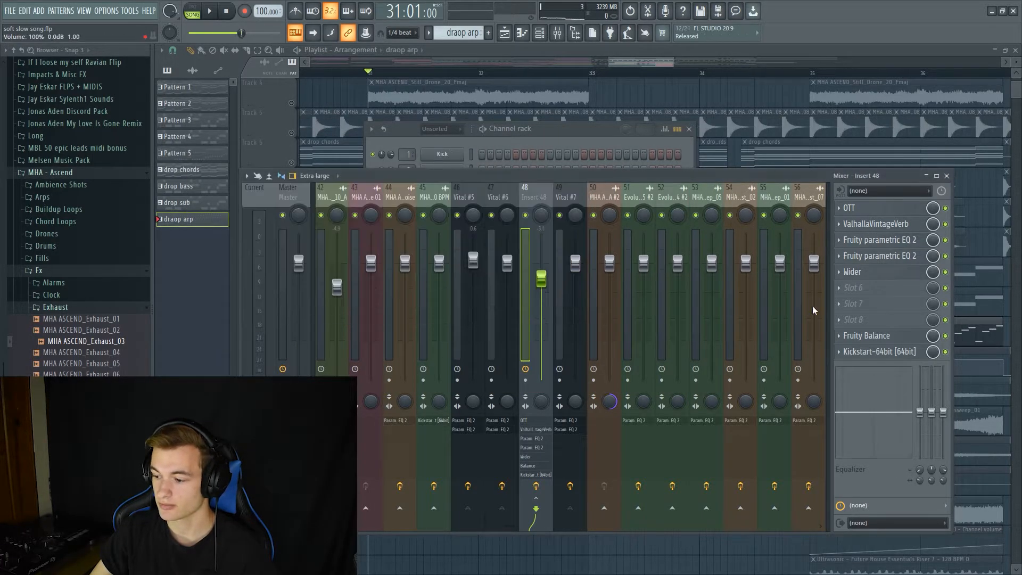
pyautogui.click(876, 351)
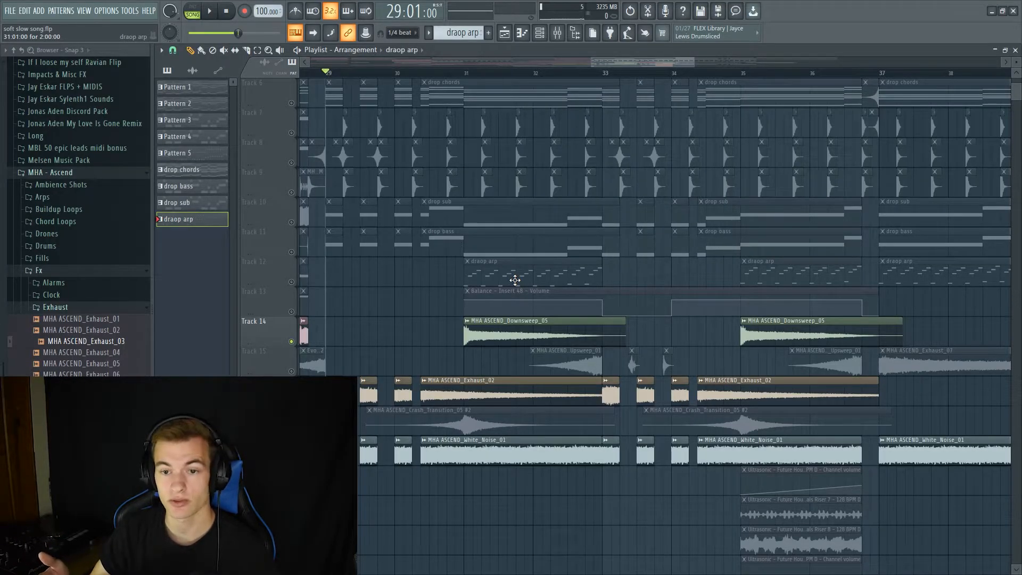
# Play the Downsweep_05, Exhaust_02 and White_Noise_01 layers together from bar 29, and audition the Crash_Transition_05 #2 clip
pyautogui.press('space')
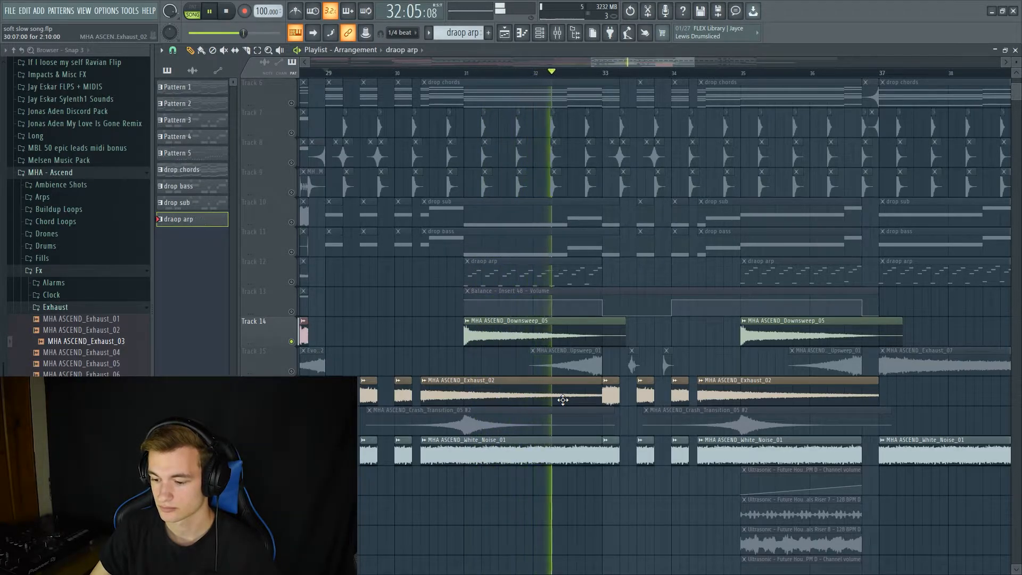
pyautogui.press('space')
pyautogui.click(533, 421)
pyautogui.click(427, 72)
pyautogui.press('space')
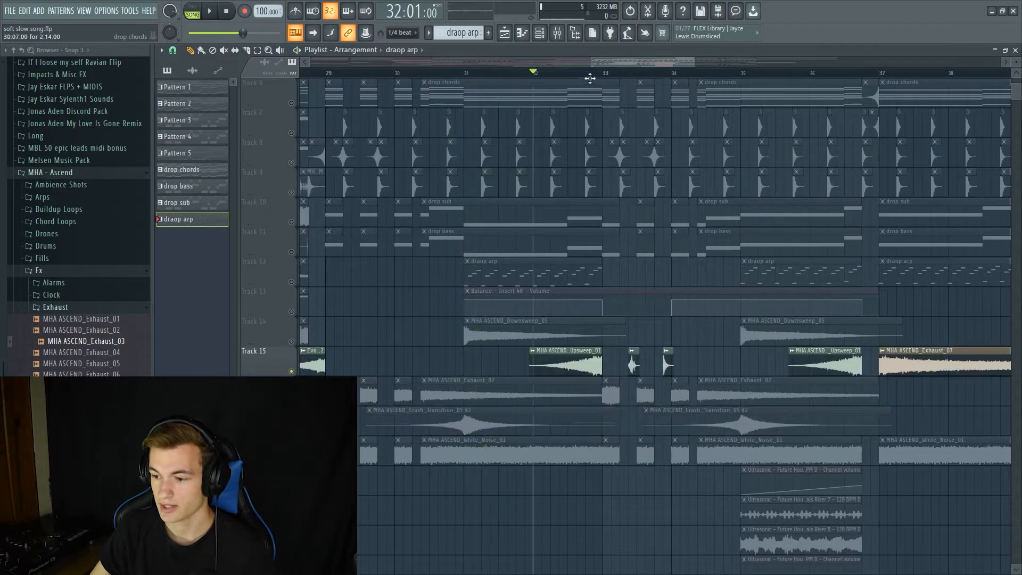
# Play the Short_Upsweep_01 clip on soloed Track 15 from bar 32
pyautogui.moveTo(630, 60); pyautogui.dragTo(641, 61)
pyautogui.press('space')
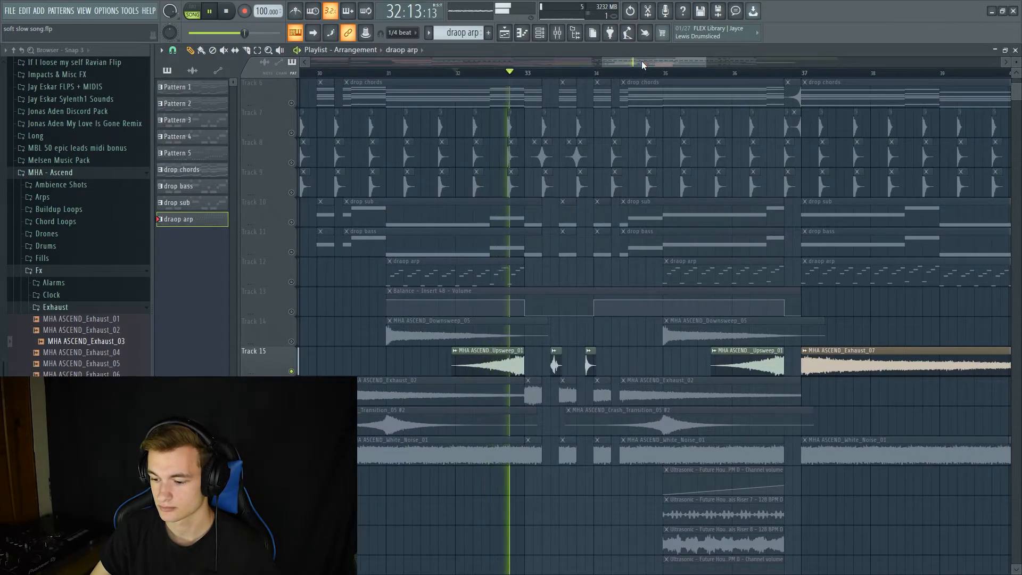
pyautogui.press('space')
# Move the playback position to 33:07 and open the settings of the Recorded_Short_FX_03_Bottle clip on Track 15
pyautogui.scroll(3, 436, 114)
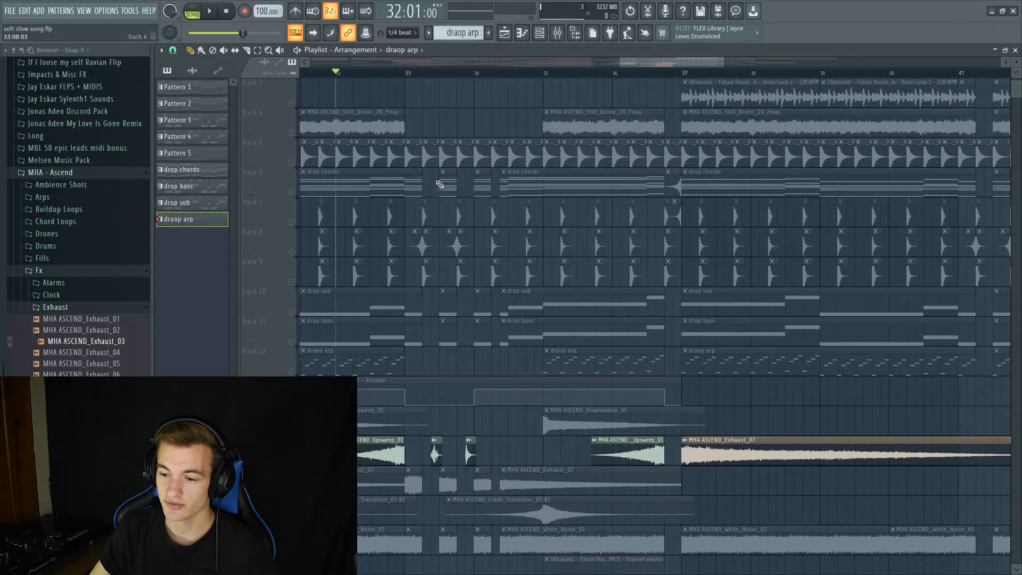
pyautogui.scroll(-3, 439, 279)
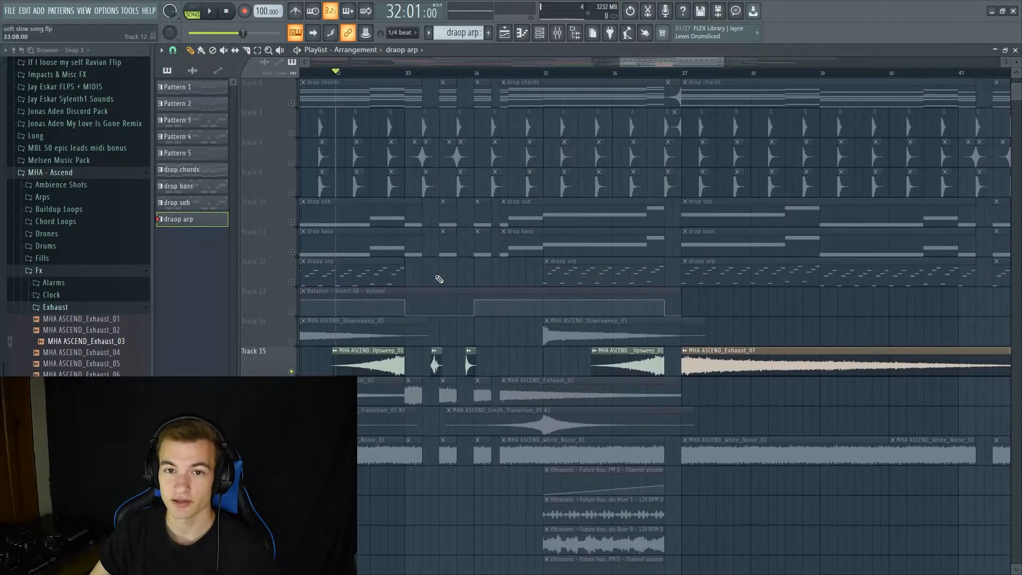
pyautogui.click(431, 74)
pyautogui.scroll(3, 431, 74)
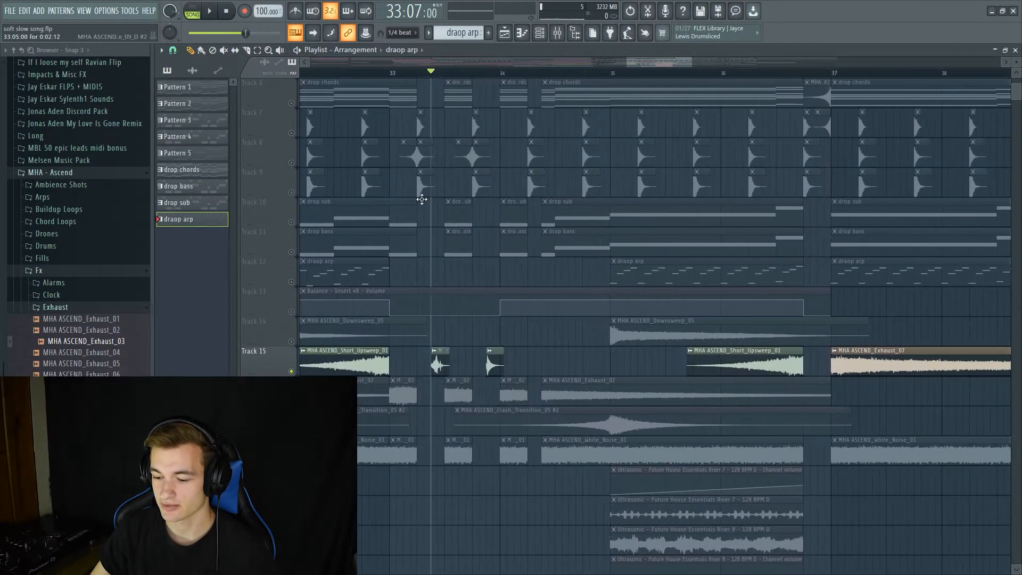
pyautogui.doubleClick(433, 364)
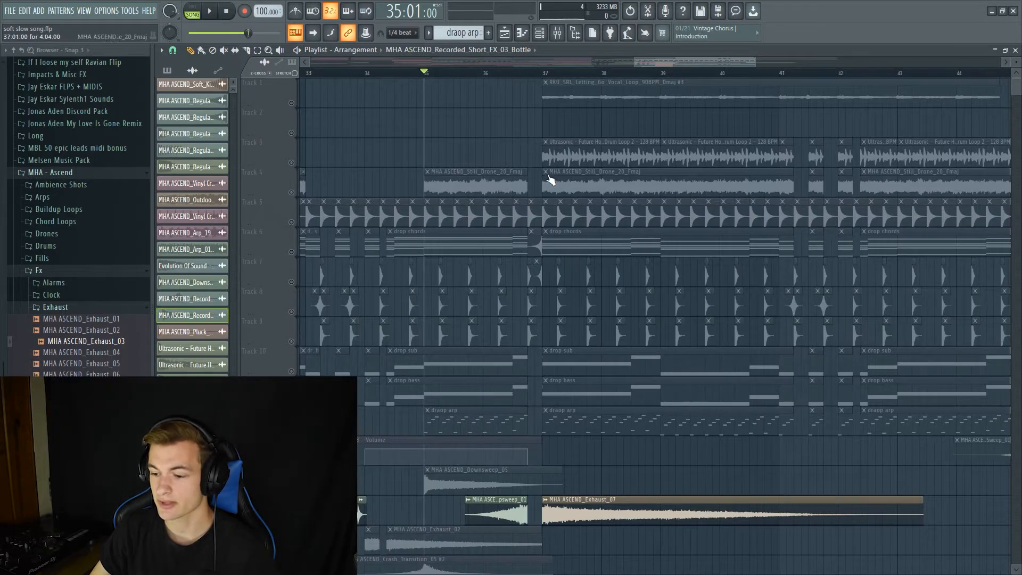
# Solo Track 20 with the Ultrasonic Riser 7 clip at bar 35
pyautogui.moveTo(679, 61); pyautogui.dragTo(683, 62)
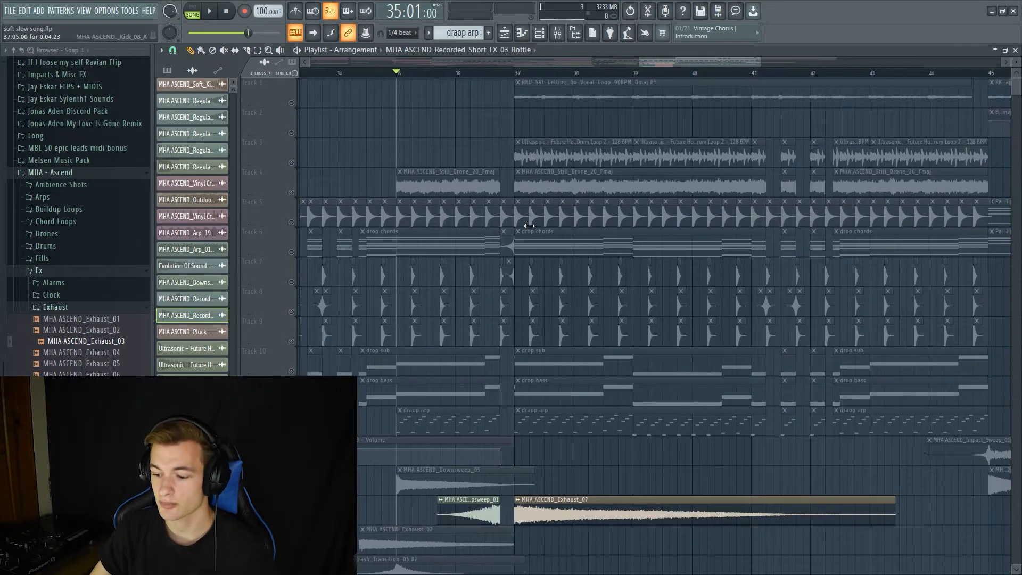
pyautogui.scroll(-5, 526, 221)
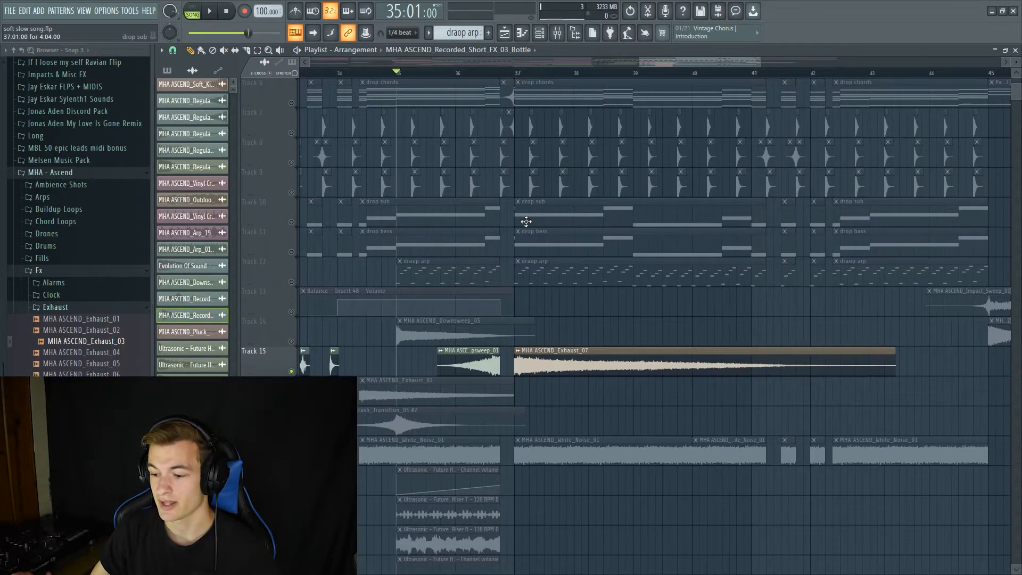
pyautogui.scroll(-4, 526, 222)
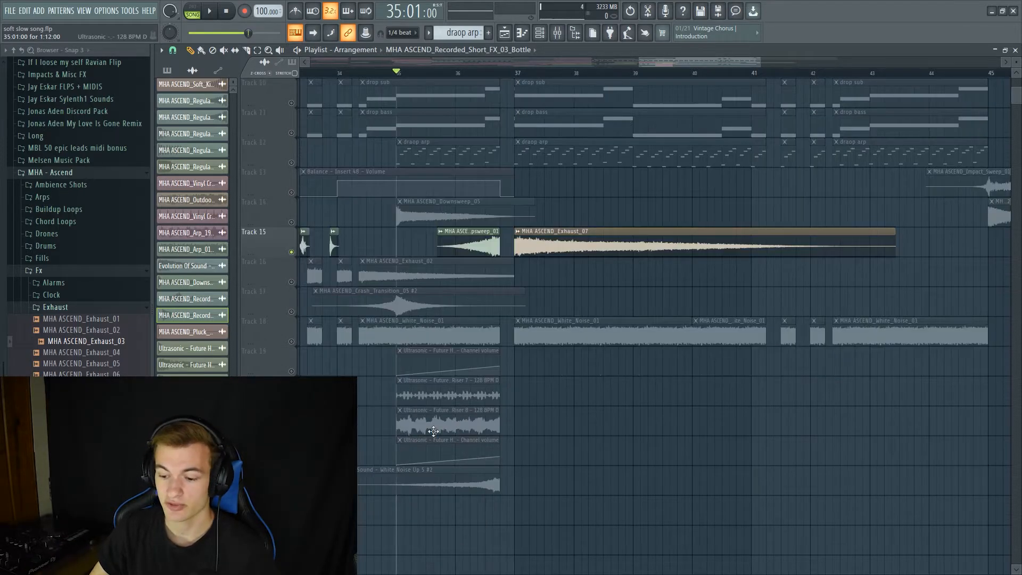
pyautogui.rightClick(291, 401)
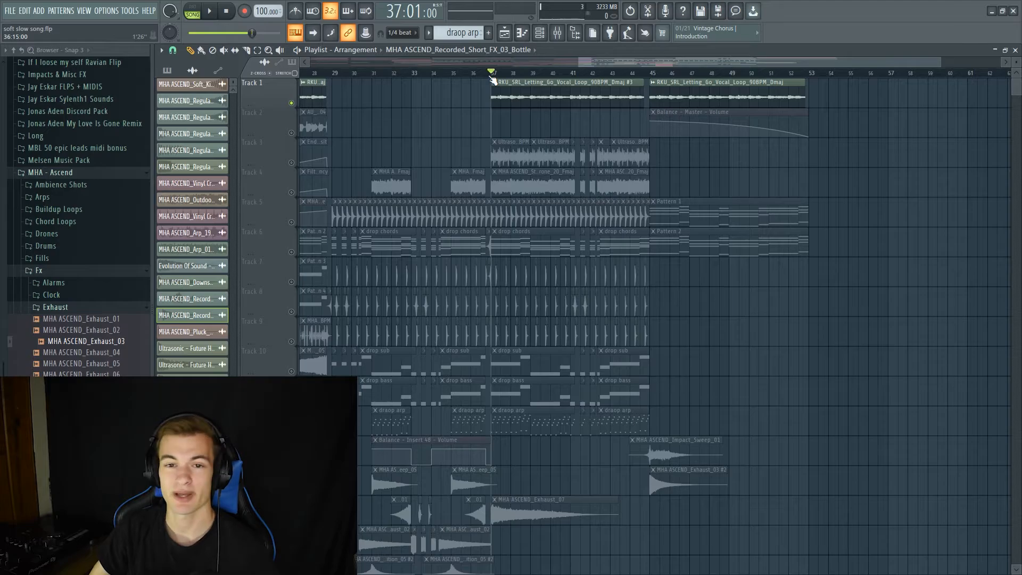
# Play the Letting_Go_Vocal_Loop clip on soloed Track 1 from bar 37
pyautogui.press('space')
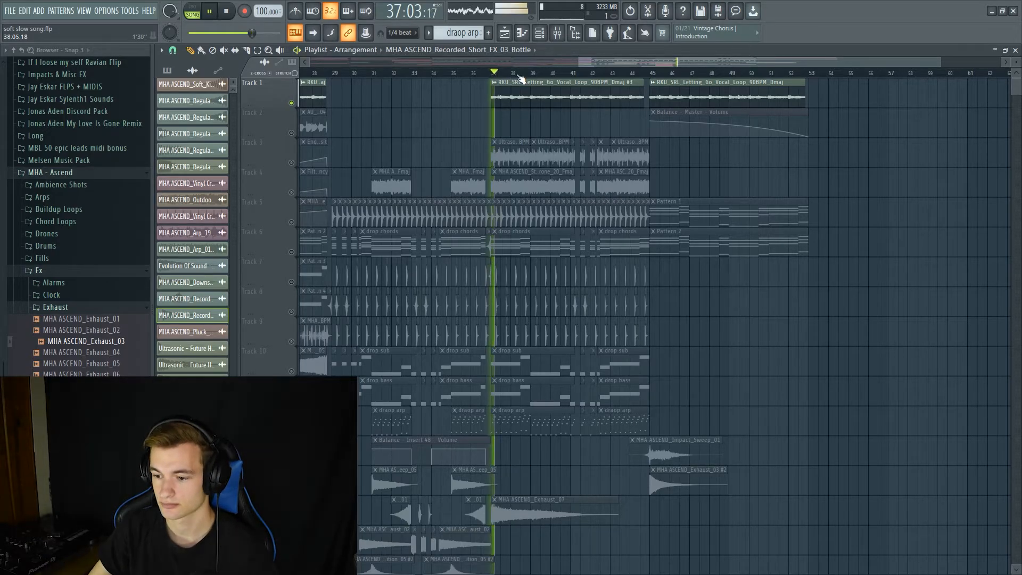
pyautogui.scroll(2, 520, 77)
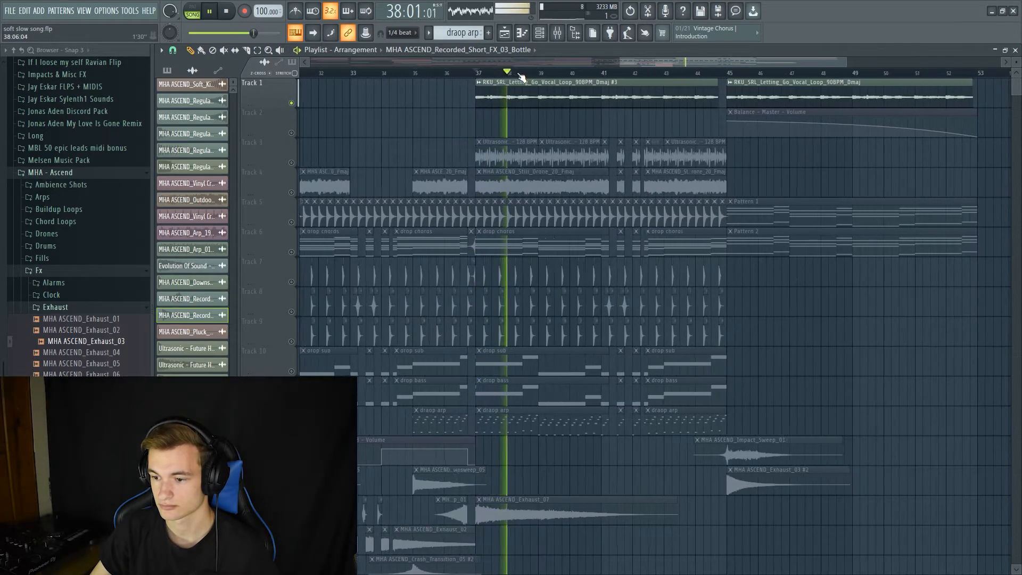
pyautogui.press('space')
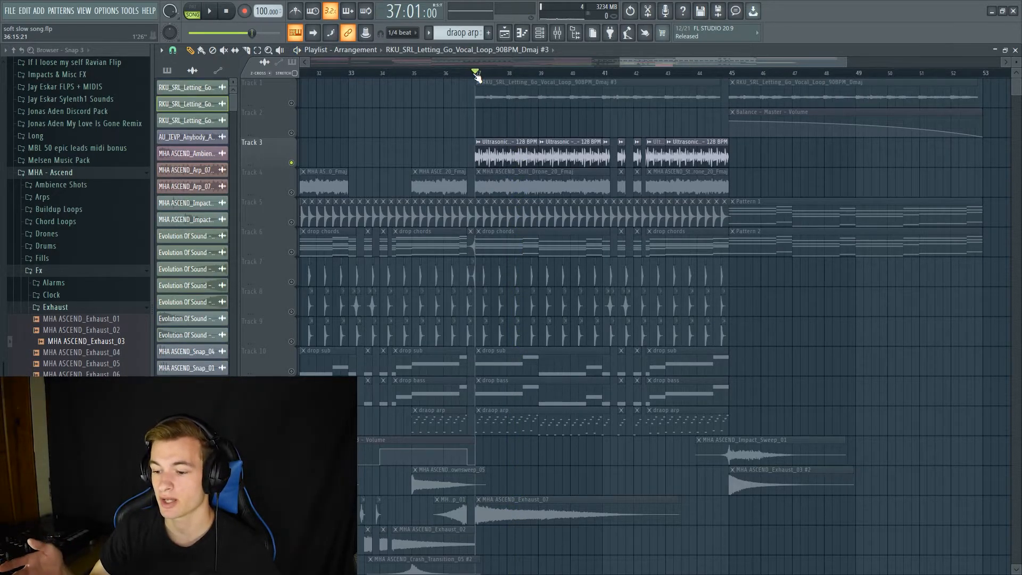
# Play the Ultrasonic drum loop on soloed Track 3 from bar 37, and solo Track 4 to hear Still_Drone_20
pyautogui.press('space')
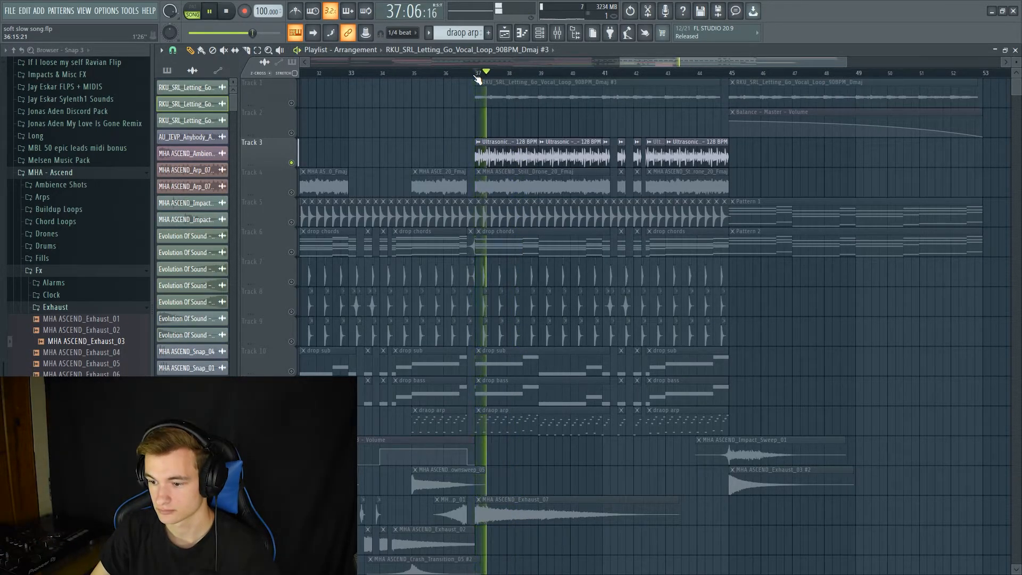
pyautogui.rightClick(291, 192)
pyautogui.press('space')
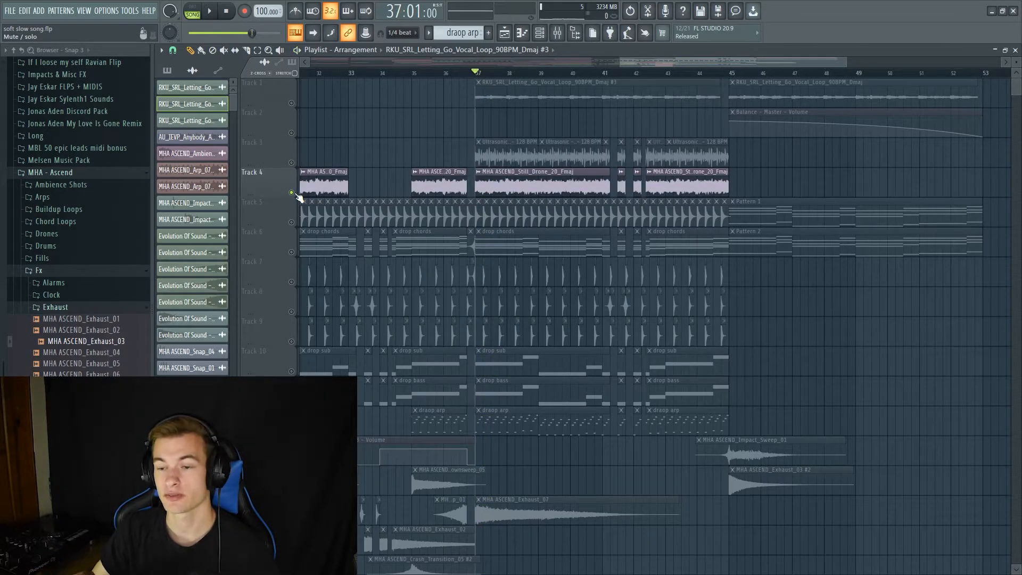